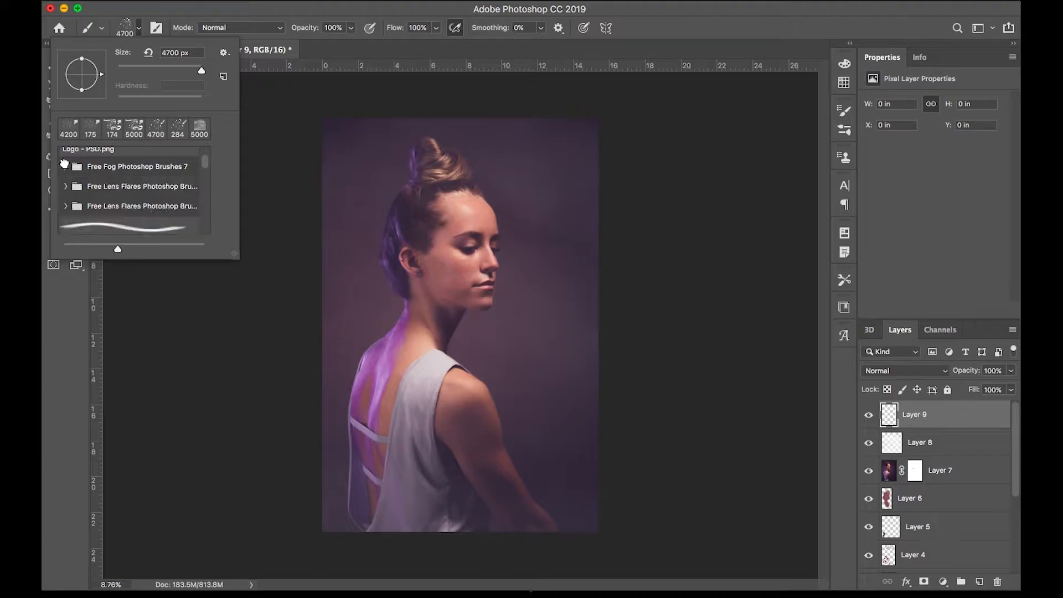
# Step: Select plant brush 03 from the bsilvia_plants_23brushes 2 set and try a stamp behind the woman's head
pyautogui.scroll(-1, 98, 206)
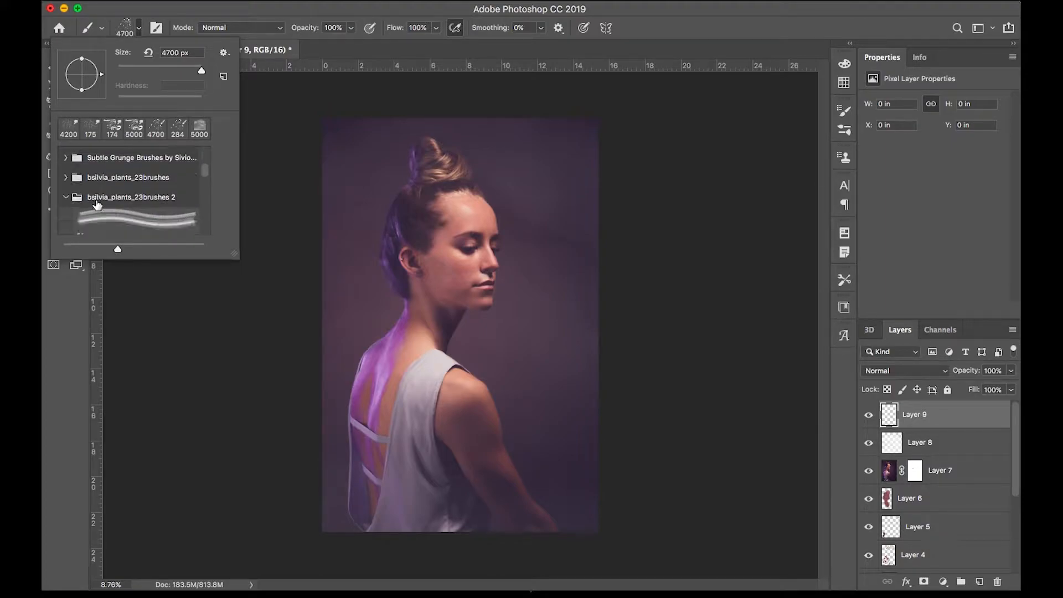
pyautogui.scroll(-1, 68, 200)
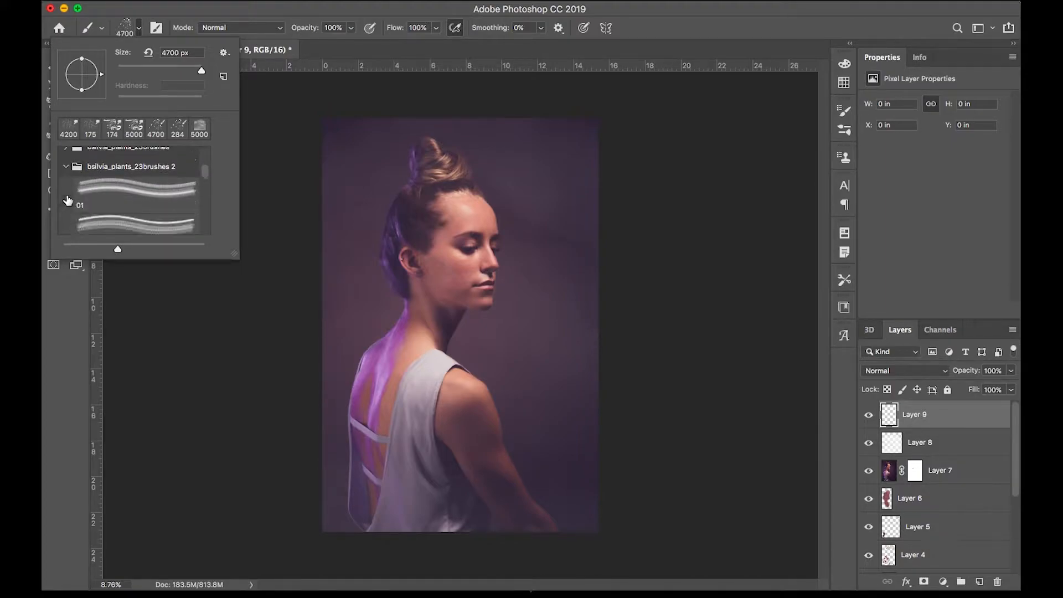
pyautogui.click(96, 223)
pyautogui.scroll(-2, 161, 210)
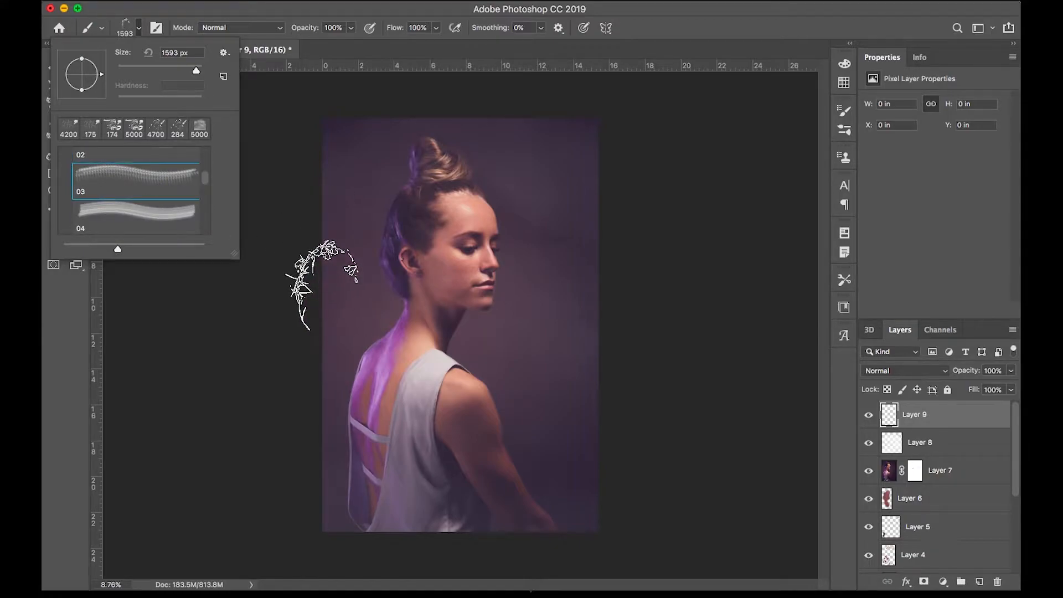
pyautogui.click(382, 227)
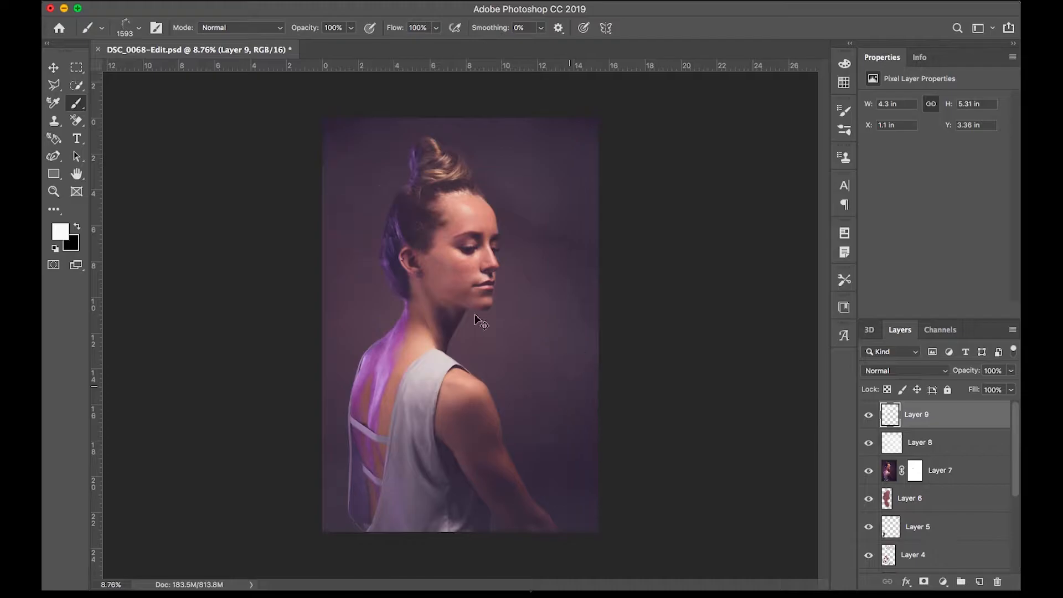
# Step: Enlarge the flowering-branch brush to 5000 px and stamp it in white over the woman's back and shoulder
pyautogui.press(']')
pyautogui.press(']')
pyautogui.press(']')
pyautogui.press(']')
pyautogui.press(']')
pyautogui.press(']')
pyautogui.press(']')
pyautogui.press(']')
pyautogui.press(']')
pyautogui.press(']')
pyautogui.press(']')
pyautogui.press(']')
pyautogui.press(']')
pyautogui.press(']')
pyautogui.press(']')
pyautogui.press(']')
pyautogui.press(']')
pyautogui.press(']')
pyautogui.press(']')
pyautogui.press(']')
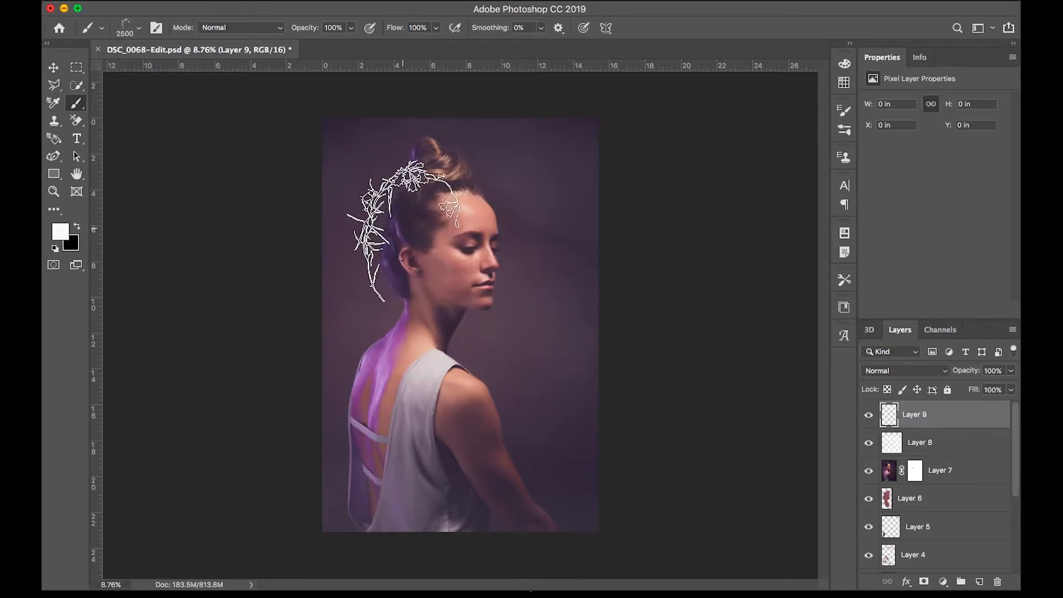
pyautogui.press(']')
pyautogui.press(']')
pyautogui.press(']')
pyautogui.press(']')
pyautogui.press(']')
pyautogui.press(']')
pyautogui.press(']')
pyautogui.press(']')
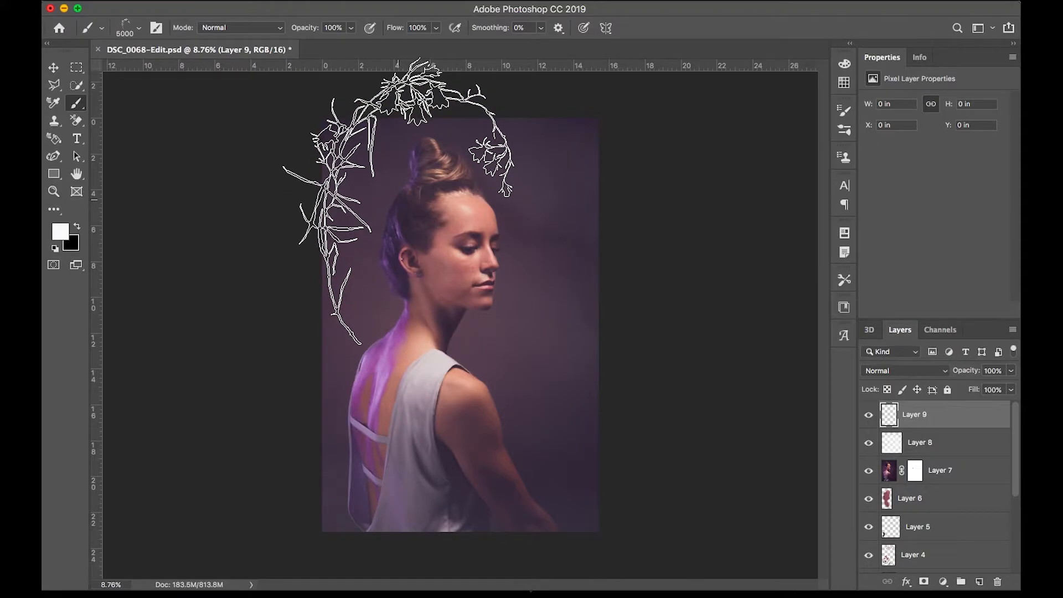
pyautogui.click(398, 201)
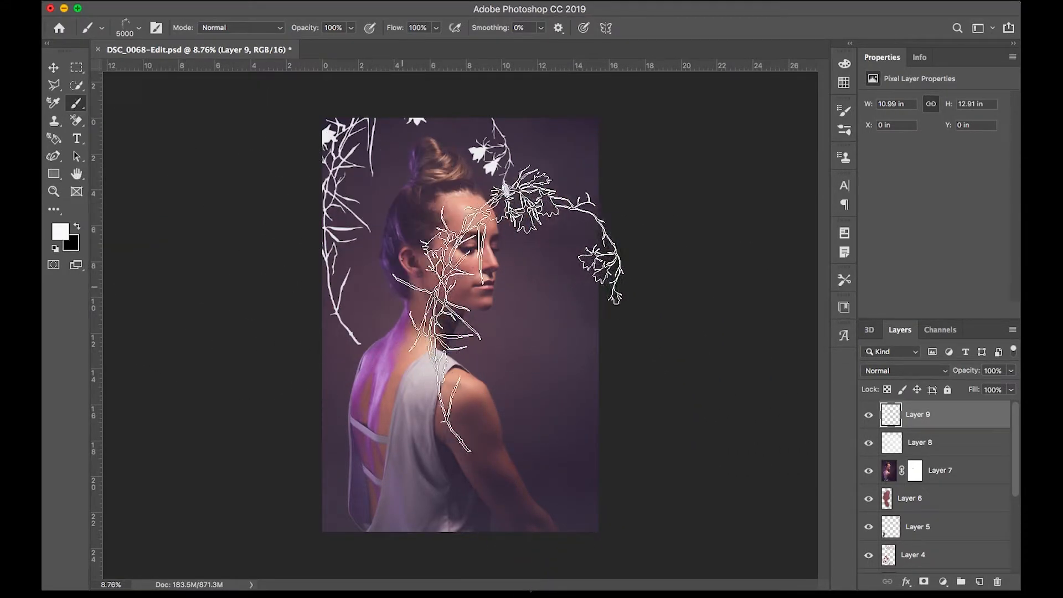
pyautogui.hotkey('ctrl', 'z')
pyautogui.click(540, 430)
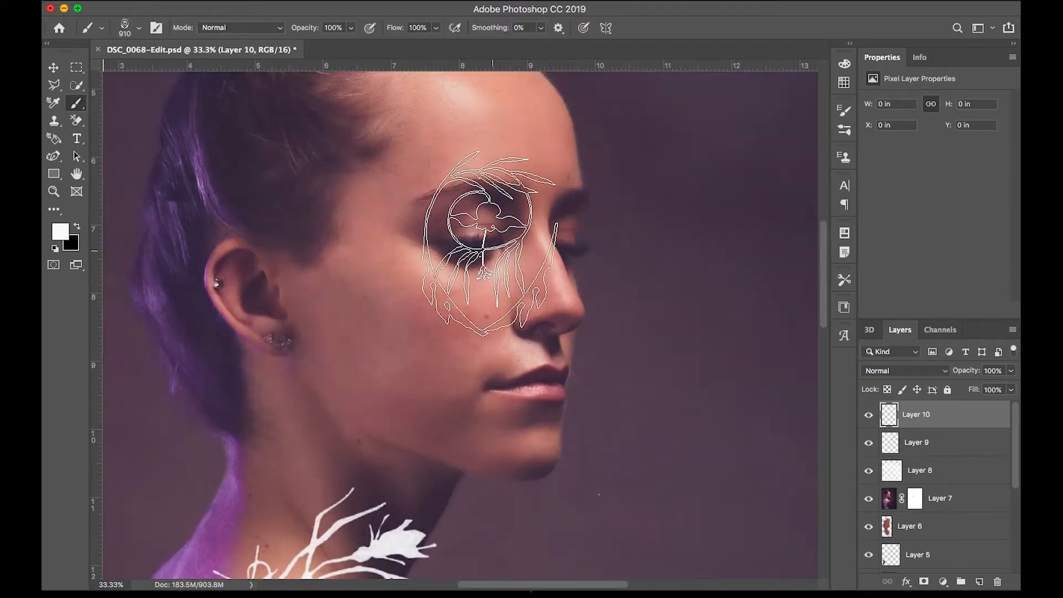
# Step: Stamp the round ornamental plant brush in white over the woman's near eye on Layer 10
pyautogui.click(475, 247)
pyautogui.hotkey('ctrl', '0')
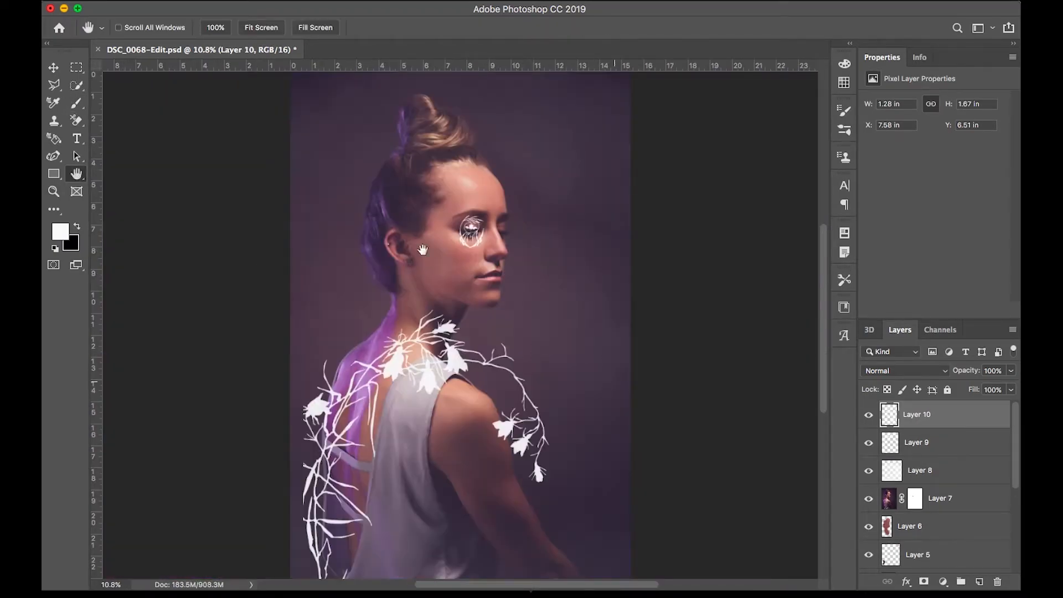
# Step: Add a new layer above Layer 10 and return to the Brush tool
pyautogui.click(979, 581)
pyautogui.click(76, 103)
# Step: Try a different plant brush from the set with a stamp over the lower-right part of the portrait
pyautogui.click(139, 27)
pyautogui.scroll(-3, 128, 182)
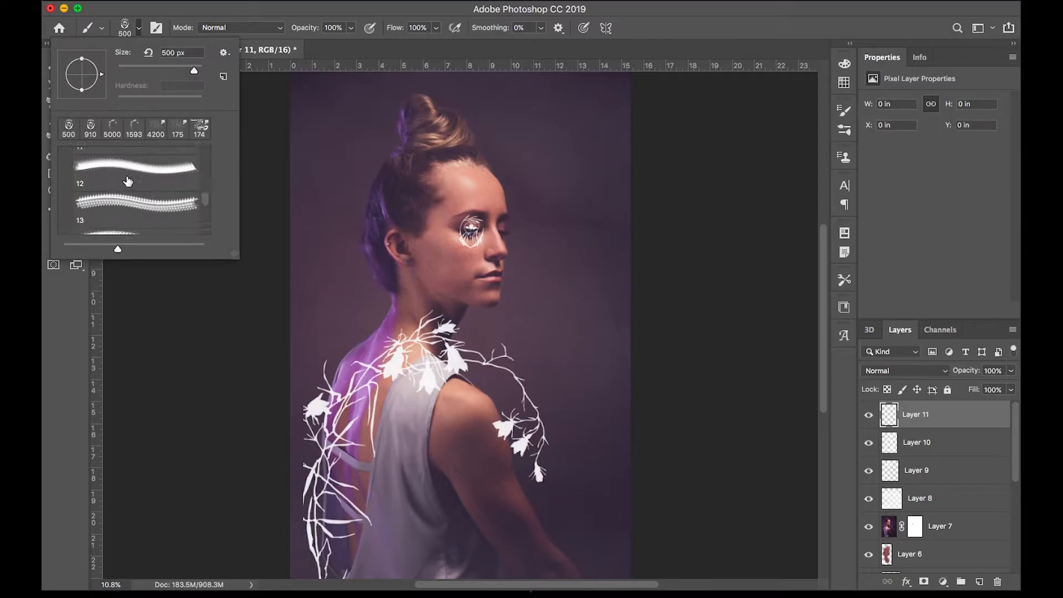
pyautogui.scroll(-1, 136, 188)
pyautogui.click(135, 182)
pyautogui.click(135, 216)
pyautogui.click(545, 529)
pyautogui.press('super+z')
# Step: Try a larger stamp of the same plant brush beside the woman's shoulder
pyautogui.press(']')
pyautogui.press(']')
pyautogui.press(']')
pyautogui.press(']')
pyautogui.press(']')
pyautogui.press(']')
pyautogui.press(']')
pyautogui.press(']')
pyautogui.press(']')
pyautogui.scroll(-5, 519, 494)
pyautogui.press(']')
pyautogui.press(']')
pyautogui.press(']')
pyautogui.press(']')
pyautogui.click(574, 371)
pyautogui.scroll(5, 706, 315)
pyautogui.press('super+z')
# Step: Choose another plant brush from the set and try a stamp in front of the woman's face
pyautogui.click(138, 27)
pyautogui.scroll(-1, 145, 188)
pyautogui.click(145, 197)
pyautogui.click(531, 206)
pyautogui.press('super+z')
# Step: Enlarge the flower-cluster brush to 4800 px and try a stamp near the portrait's right edge
pyautogui.press(']')
pyautogui.press(']')
pyautogui.press(']')
pyautogui.press(']')
pyautogui.press(']')
pyautogui.press(']')
pyautogui.press(']')
pyautogui.press(']')
pyautogui.press(']')
pyautogui.press(']')
pyautogui.press(']')
pyautogui.press(']')
pyautogui.press(']')
pyautogui.press(']')
pyautogui.press(']')
pyautogui.press(']')
pyautogui.press(']')
pyautogui.press(']')
pyautogui.press(']')
pyautogui.press(']')
pyautogui.click(597, 238)
pyautogui.press('super+z')
# Step: Try the tall flower cluster along the lower-right edge of the portrait beside the woman's arm
pyautogui.scroll(-4, 712, 421)
pyautogui.scroll(4, 712, 421)
pyautogui.scroll(-5, 389, 216)
pyautogui.click(534, 296)
pyautogui.scroll(5, 617, 332)
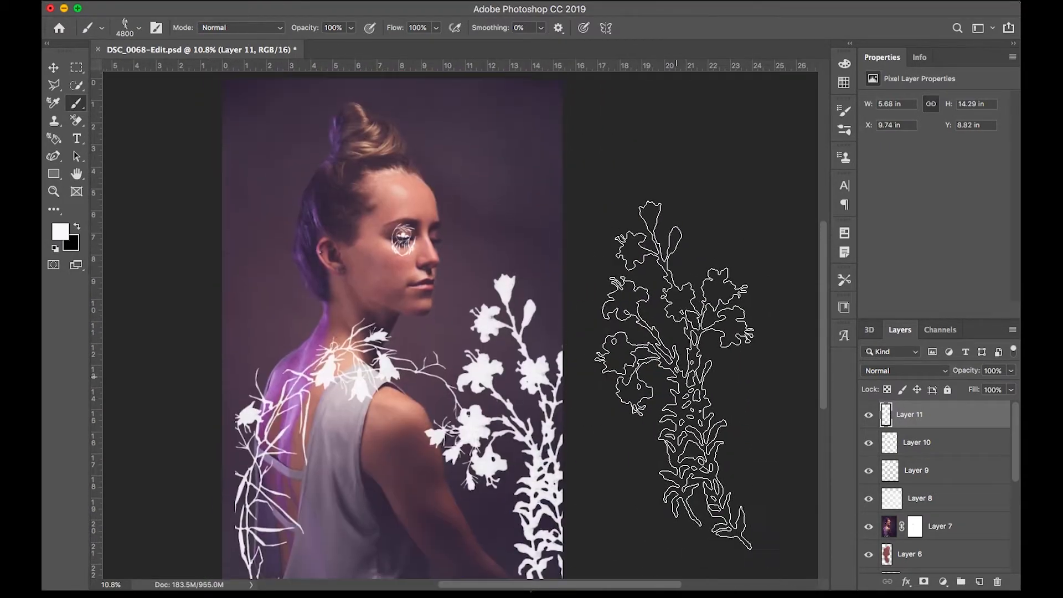
pyautogui.press('super+z')
# Step: Choose the single-flower stem brush and stamp it in white at 1900 px in front of the woman's face
pyautogui.click(138, 27)
pyautogui.click(145, 172)
pyautogui.click(520, 232)
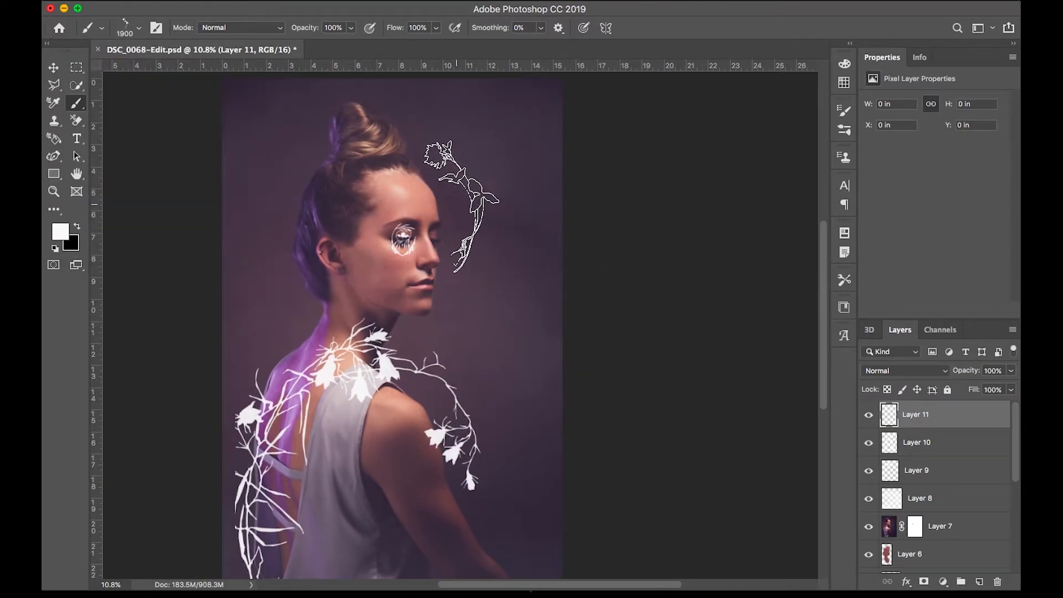
pyautogui.scroll(4, 607, 277)
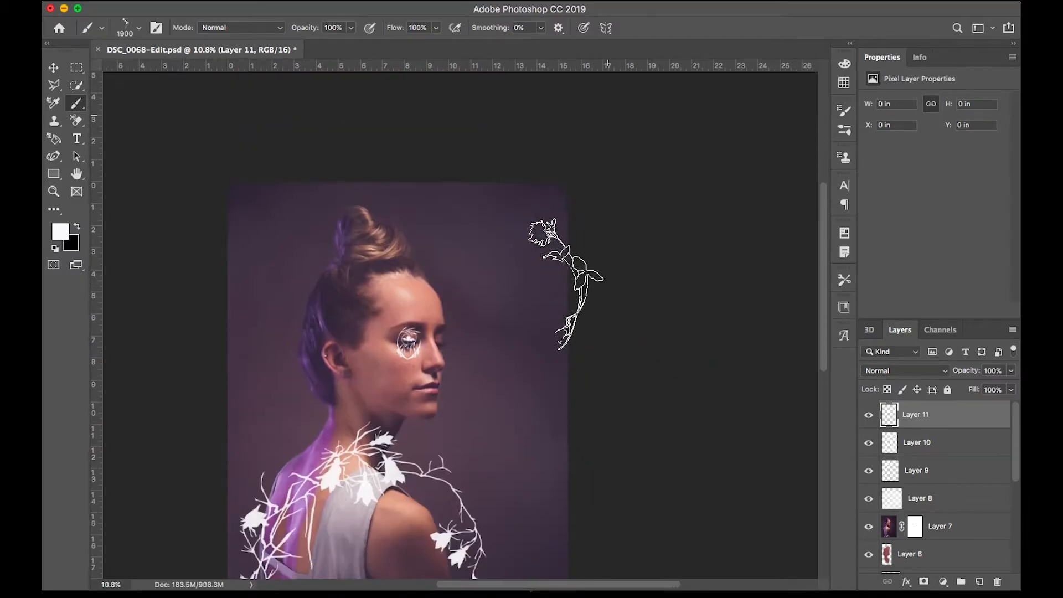
# Step: Flip the flower stem horizontally and move it along the back of the woman's head
pyautogui.press('super+t')
pyautogui.rightClick(482, 296)
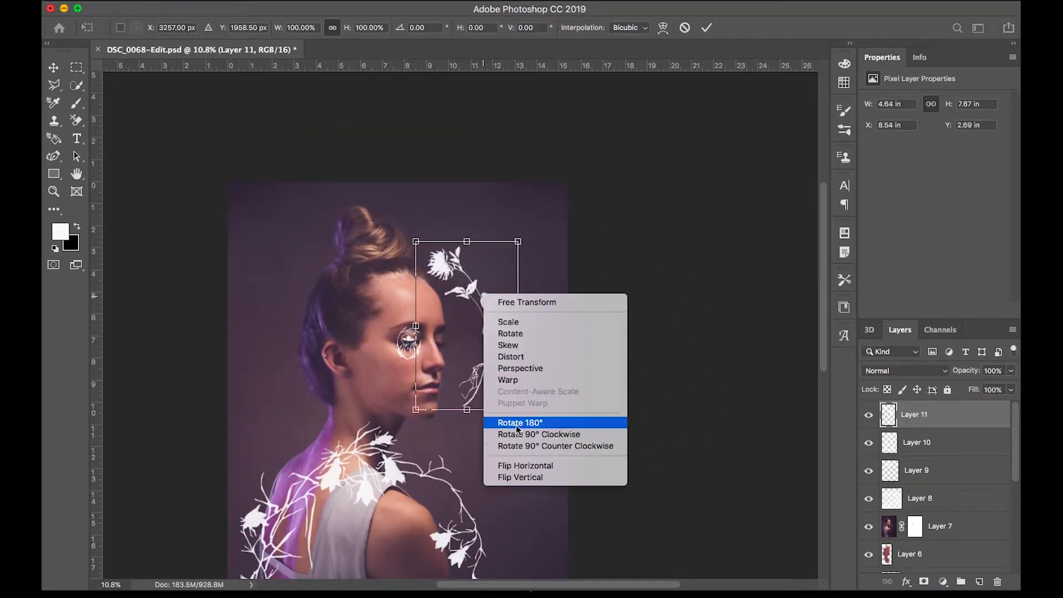
pyautogui.click(524, 466)
pyautogui.moveTo(478, 289)
pyautogui.mouseDown()
pyautogui.moveTo(302, 287)
pyautogui.moveTo(323, 292)
pyautogui.mouseUp()
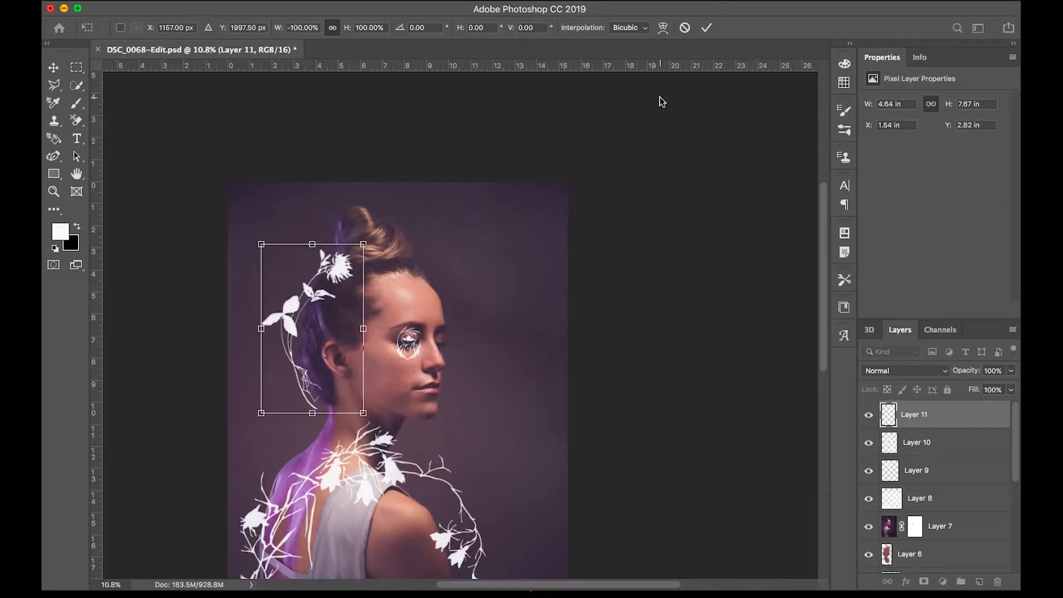
pyautogui.click(706, 28)
# Step: Choose the single grass-stem brush, enlarge it to 2700 px and try a stamp in front of the woman's face
pyautogui.scroll(-5, 576, 325)
pyautogui.hscroll(4, 576, 325)
pyautogui.click(138, 27)
pyautogui.click(135, 169)
pyautogui.press(']')
pyautogui.press(']')
pyautogui.press(']')
pyautogui.press(']')
pyautogui.press(']')
pyautogui.press(']')
pyautogui.press(']')
pyautogui.press(']')
pyautogui.press(']')
pyautogui.press(']')
pyautogui.press(']')
pyautogui.press(']')
pyautogui.press(']')
pyautogui.press(']')
pyautogui.press(']')
pyautogui.press(']')
pyautogui.press(']')
pyautogui.scroll(-3, 634, 276)
pyautogui.click(418, 151)
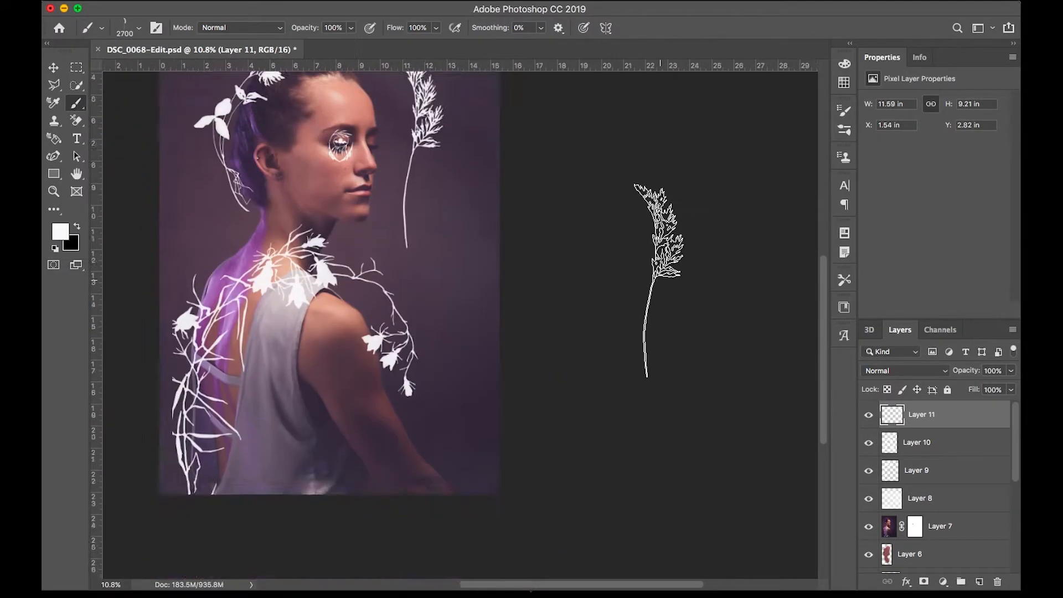
pyautogui.scroll(3, 660, 280)
pyautogui.press('super+z')
# Step: Stamp the grass stem at 2500 px in front of the face on Layer 11
pyautogui.click(401, 228)
pyautogui.scroll(-3, 634, 290)
pyautogui.scroll(2, 635, 290)
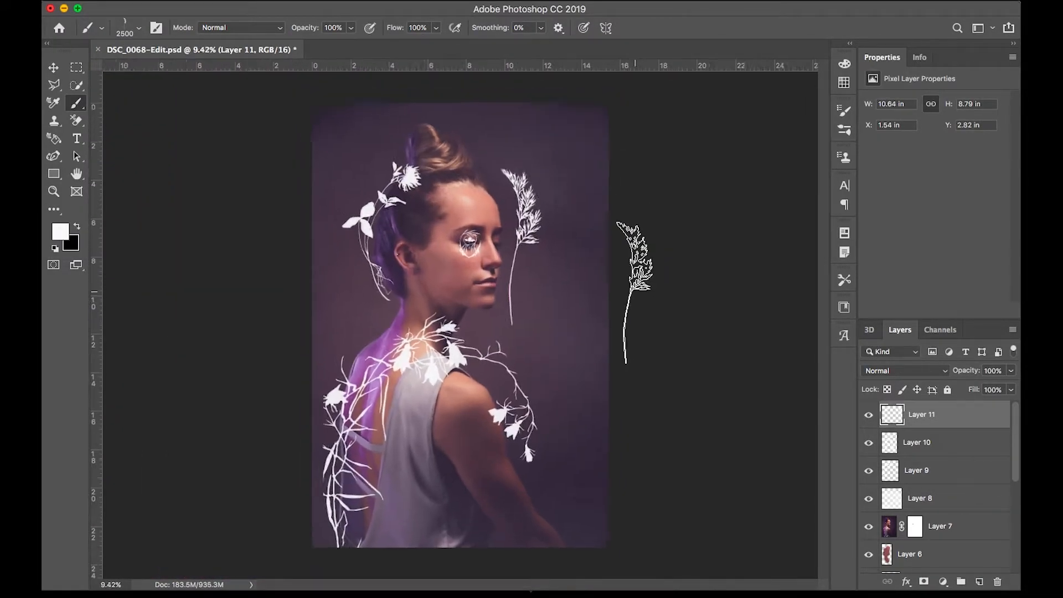
# Step: Choose the multi-stem grass brush, enlarge it to 3700 px and try stamps near the portrait's right edge
pyautogui.click(138, 30)
pyautogui.click(135, 169)
pyautogui.click(596, 155)
pyautogui.press('super+z')
pyautogui.press(']')
pyautogui.press(']')
pyautogui.press(']')
pyautogui.press(']')
pyautogui.press(']')
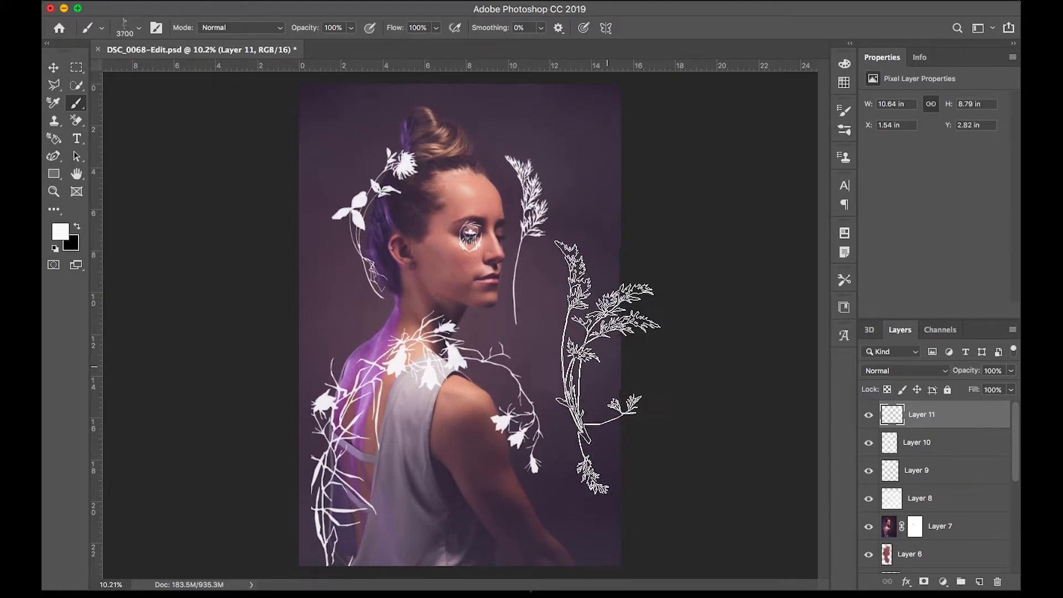
pyautogui.click(615, 336)
pyautogui.press('super+z')
# Step: Enlarge the multi-stem grass brush to 5000 px and stamp it along the portrait's lower-right edge
pyautogui.press(']')
pyautogui.press(']')
pyautogui.press(']')
pyautogui.click(627, 380)
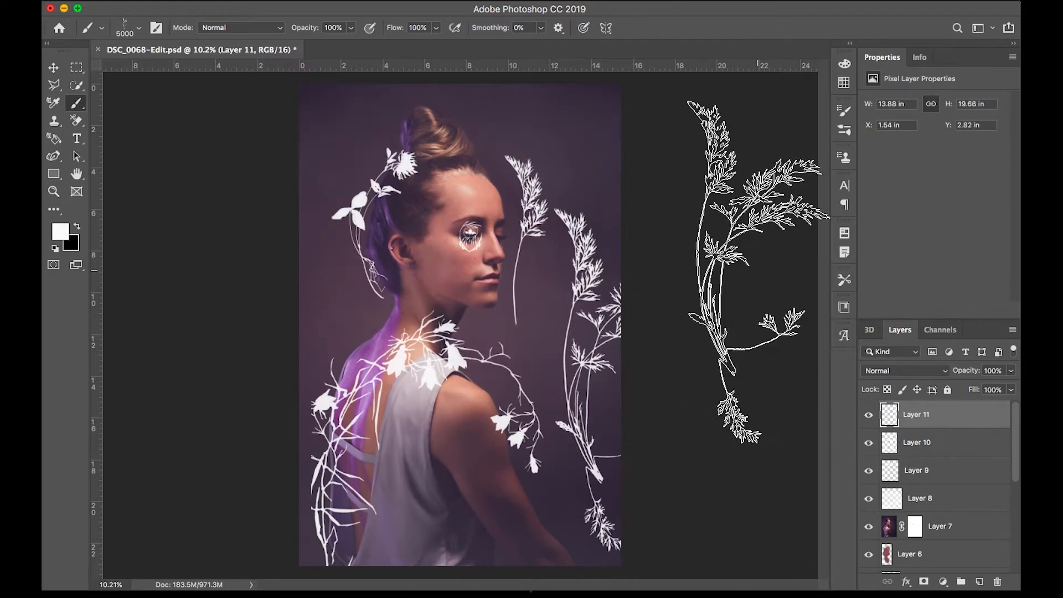
# Step: Toggle Layer 11's visibility off and on, and undo both grass stamps
pyautogui.click(869, 415)
pyautogui.click(869, 416)
pyautogui.press('super+z')
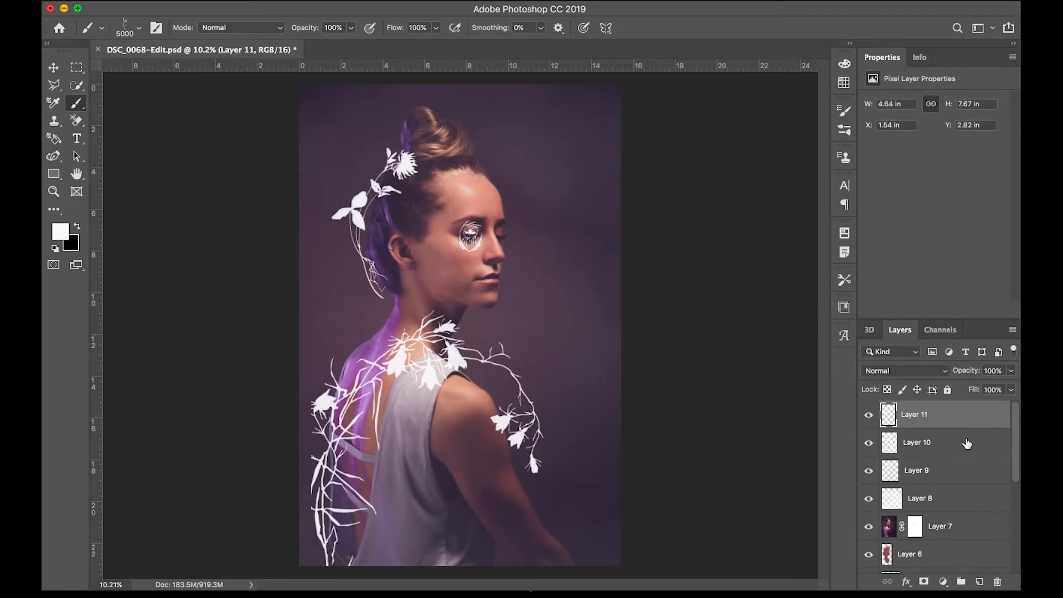
# Step: Add a new layer above Layer 11 and stamp the single grass stem at 2200 px in front of the face
pyautogui.click(979, 581)
pyautogui.click(139, 27)
pyautogui.click(136, 209)
pyautogui.press('Return')
pyautogui.press(']')
pyautogui.press(']')
pyautogui.press(']')
pyautogui.click(525, 245)
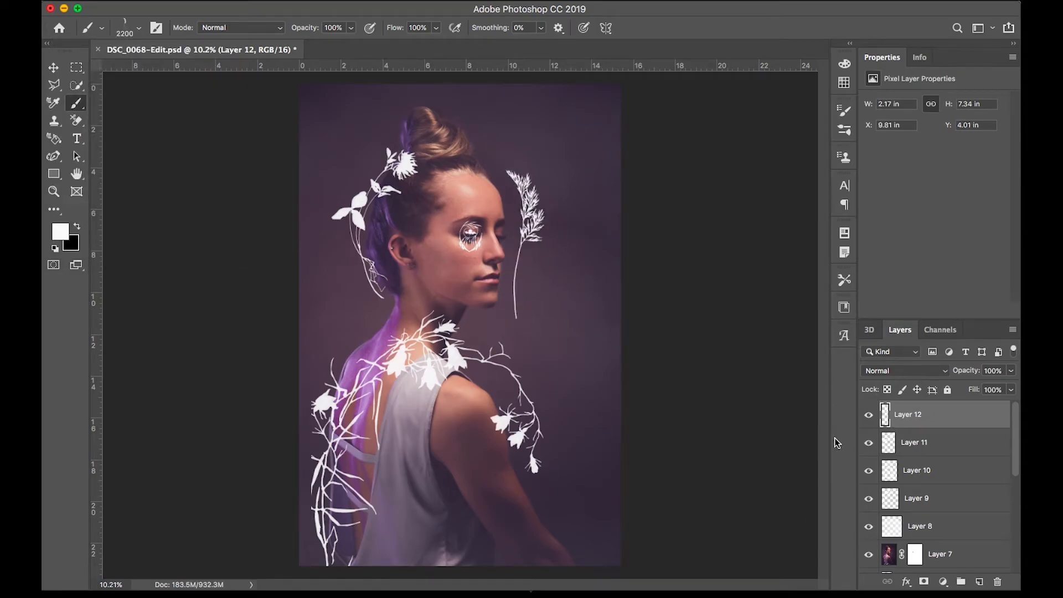
# Step: Add a new layer above Layer 12, choose the arching flower-stem brush at 1593 px, and check Layer 9 by toggling its visibility
pyautogui.click(980, 581)
pyautogui.click(139, 27)
pyautogui.press(',')
pyautogui.press(',')
pyautogui.press(',')
pyautogui.press(',')
pyautogui.press(',')
pyautogui.press(',')
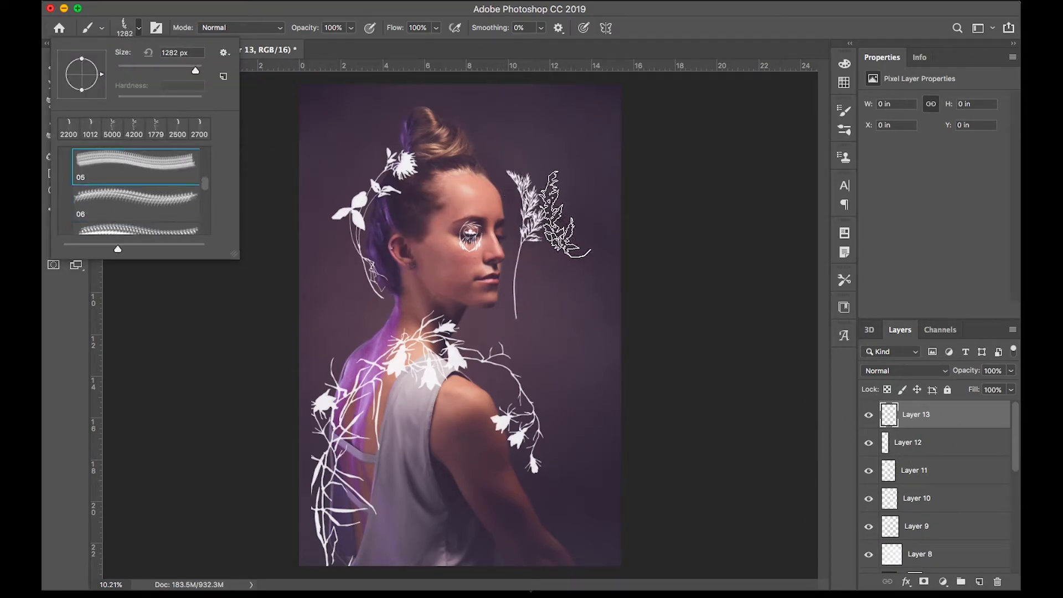
pyautogui.press('Return')
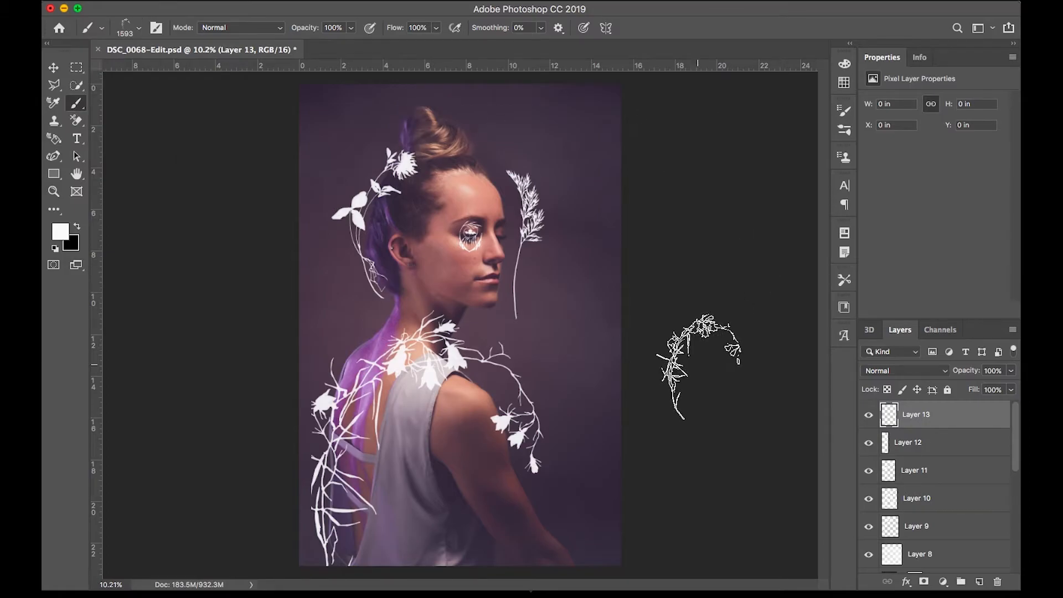
pyautogui.scroll(-2, 914, 487)
pyautogui.click(869, 486)
pyautogui.click(869, 485)
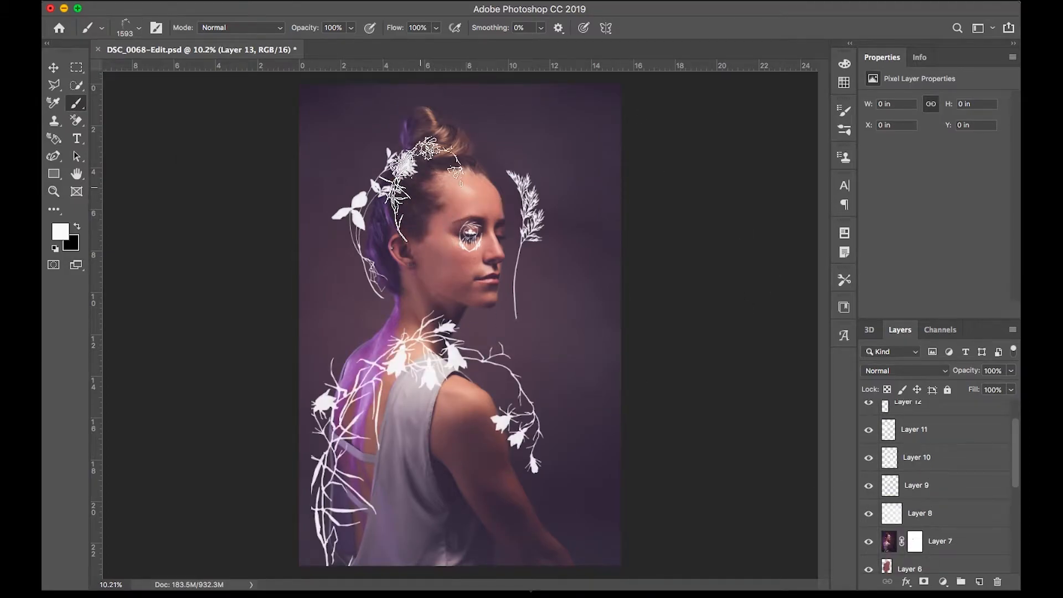
# Step: Enlarge the arching flower-stem brush to 5000 px, stamp it around the head on Layer 13, and lower the layer's opacity to 2%
pyautogui.press(']')
pyautogui.press(']')
pyautogui.press(']')
pyautogui.press(']')
pyautogui.press(']')
pyautogui.press(']')
pyautogui.press(']')
pyautogui.click(386, 206)
pyautogui.moveTo(966, 370); pyautogui.dragTo(881, 371)
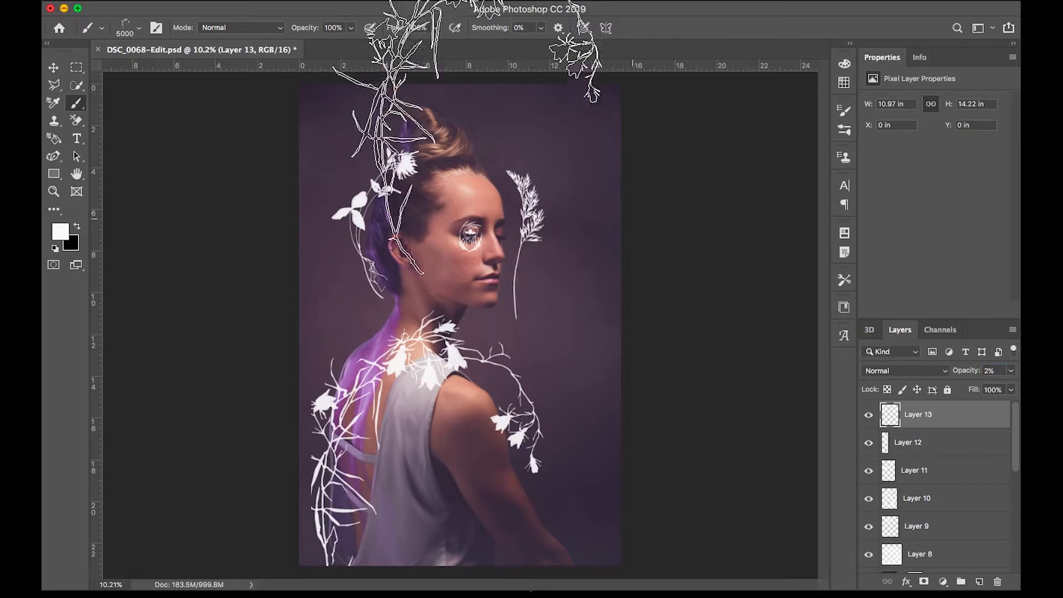
# Step: Add a new layer and stamp a leafy vine at 5000 px along the portrait's right background, lowering the layer's opacity to 2%
pyautogui.click(138, 28)
pyautogui.press('Escape')
pyautogui.hotkey('ctrl', 'shift', 'alt', 'n')
pyautogui.press(']')
pyautogui.press(']')
pyautogui.press(']')
pyautogui.press(']')
pyautogui.press(']')
pyautogui.press(']')
pyautogui.press(']')
pyautogui.click(572, 237)
pyautogui.moveTo(966, 370); pyautogui.dragTo(911, 366)
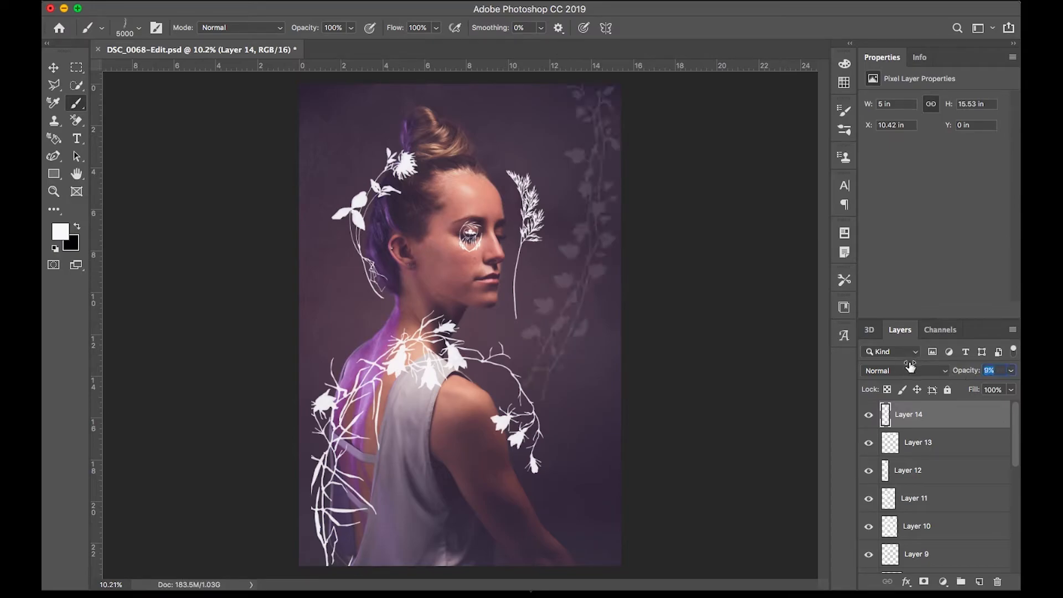
# Step: Choose another plant brush and enlarge it to 3300 px
pyautogui.click(138, 28)
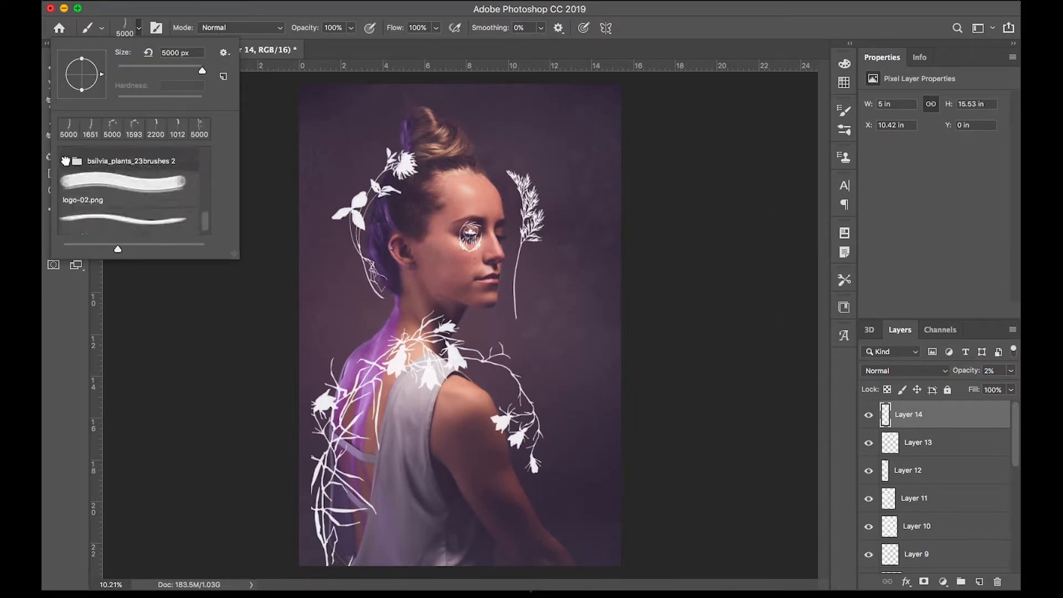
pyautogui.press('Escape')
pyautogui.press(']')
pyautogui.press(']')
pyautogui.press(']')
pyautogui.press(']')
pyautogui.press(']')
pyautogui.press(']')
# Step: Lower Layer 9's opacity to 8%
pyautogui.click(965, 376)
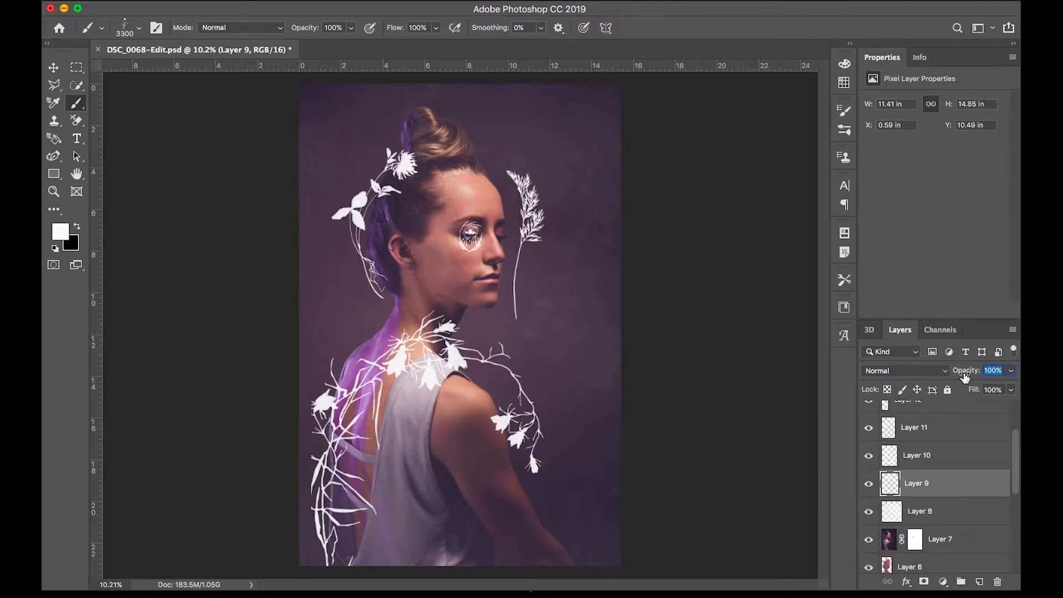
pyautogui.moveTo(965, 376); pyautogui.dragTo(905, 371)
# Step: Turn on Auto-Select for the Move tool and lower the opacity of the grass stem and of the flowers behind the head
pyautogui.press('v')
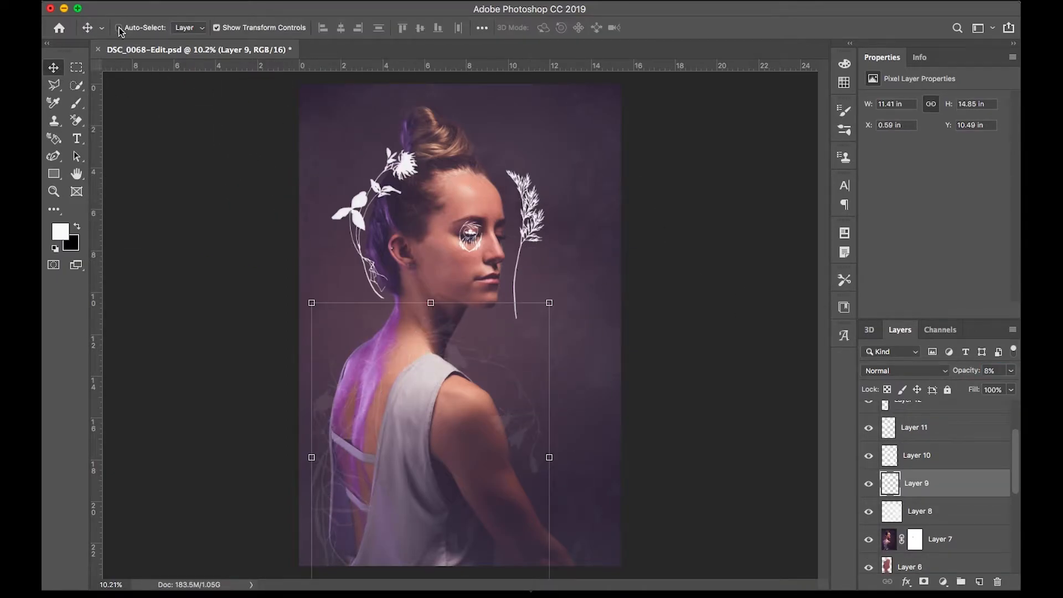
pyautogui.click(119, 28)
pyautogui.click(526, 211)
pyautogui.click(953, 366)
pyautogui.click(392, 181)
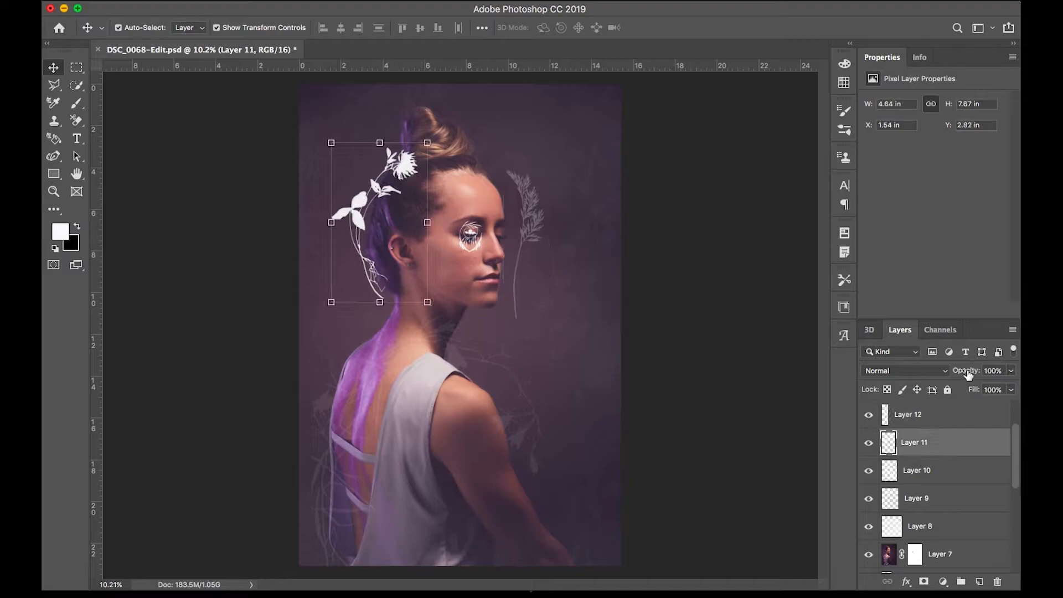
# Step: Set Layer 10's opacity to 54% and raise Layer 9's opacity to 31%
pyautogui.click(935, 470)
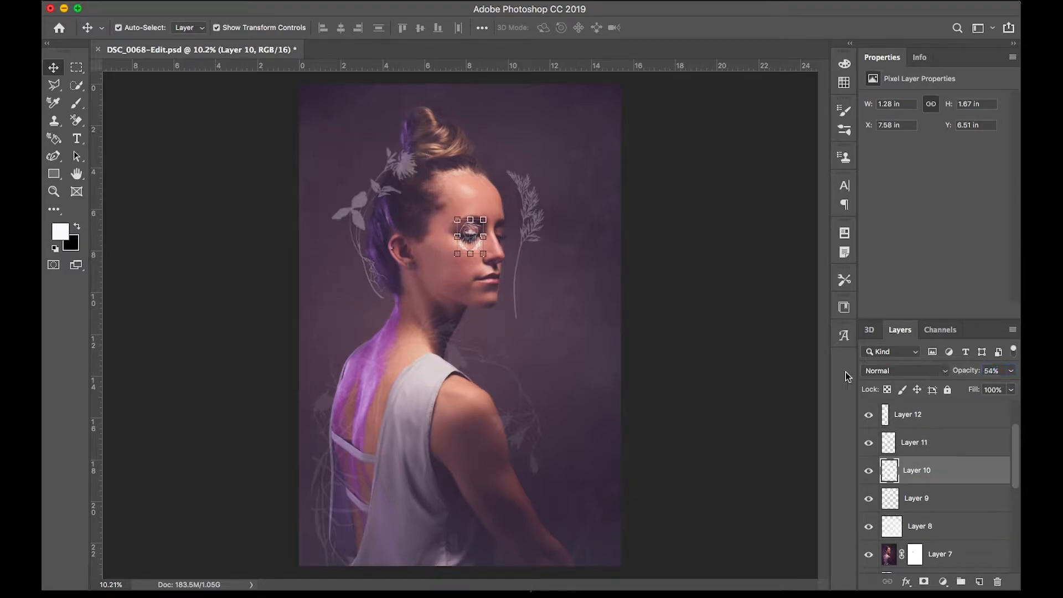
pyautogui.hotkey('alt', '[')
pyautogui.click(736, 447)
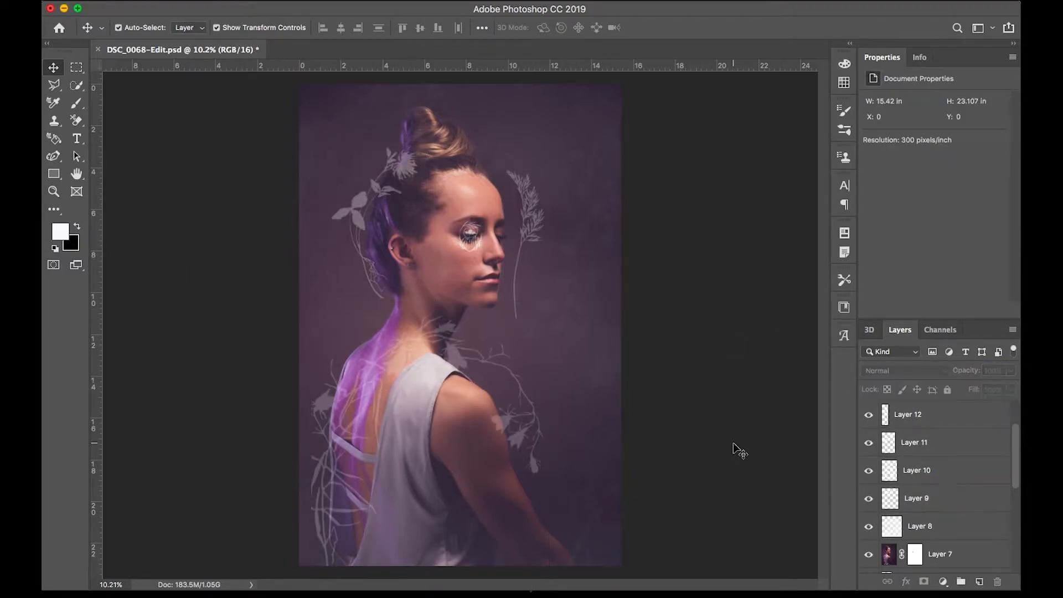
# Step: Hide the grass stem in front of the face and select the flowering branches on Layer 9
pyautogui.click(540, 225)
pyautogui.click(869, 419)
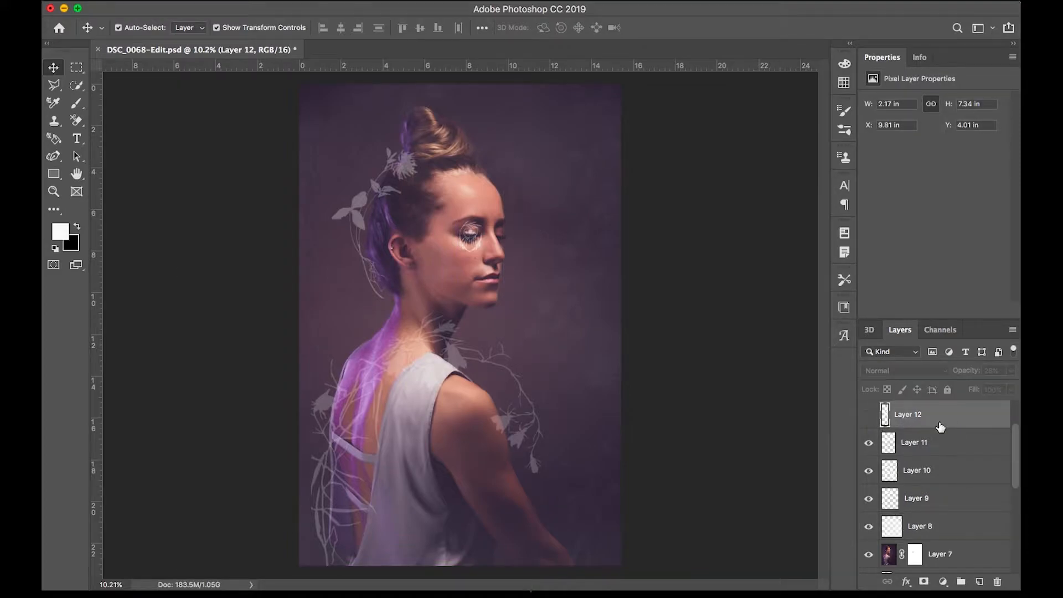
pyautogui.click(426, 348)
pyautogui.click(443, 328)
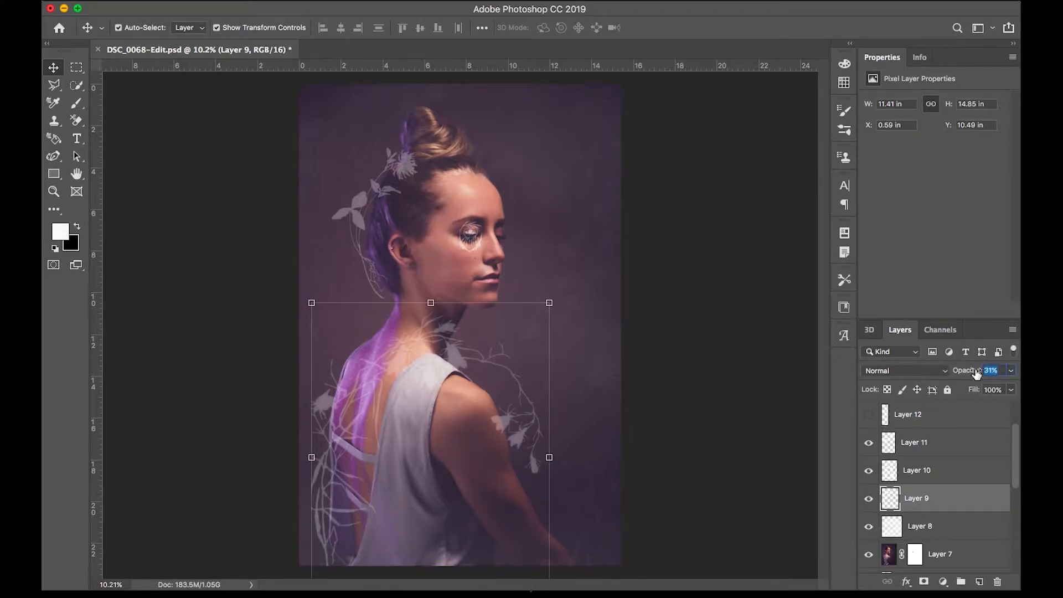
# Step: Compare the portrait with and without the Layer 9 branches, and leave Layer 9 hidden
pyautogui.click(786, 453)
pyautogui.click(455, 363)
pyautogui.click(868, 501)
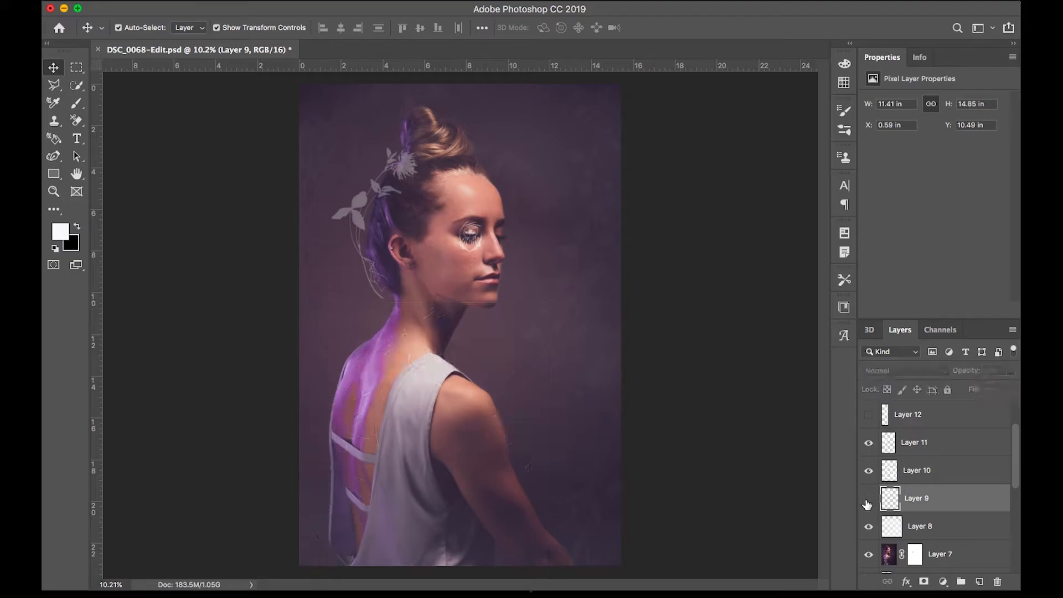
pyautogui.click(868, 502)
pyautogui.click(736, 426)
pyautogui.click(453, 356)
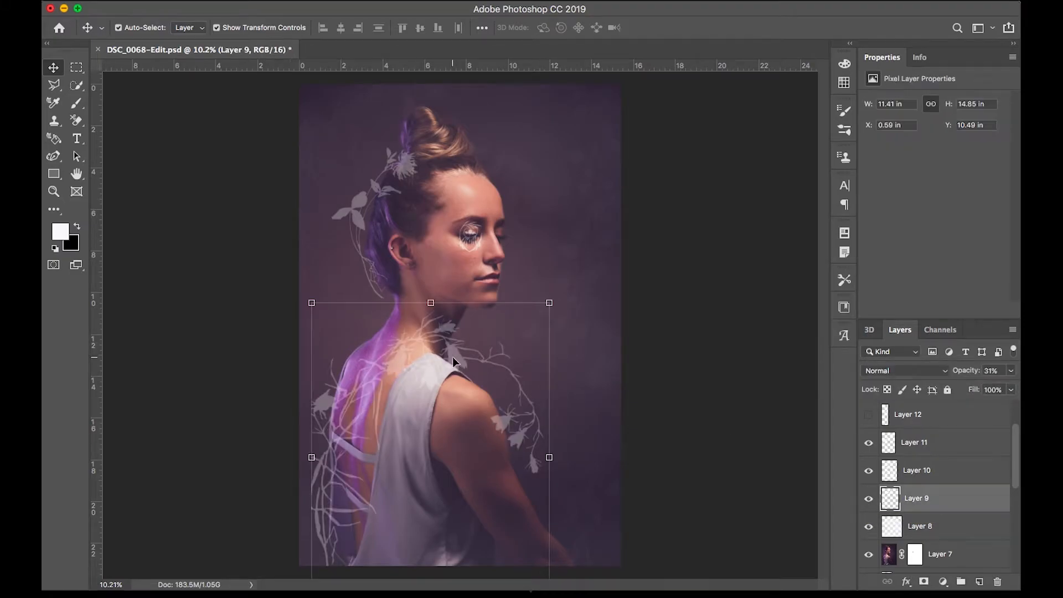
pyautogui.click(869, 498)
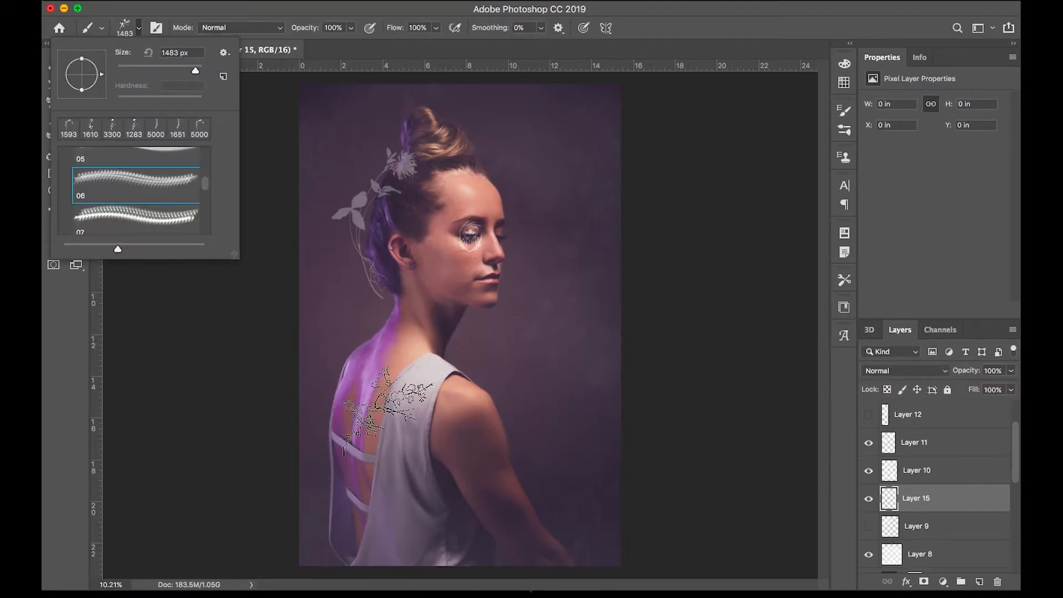
# Step: Enlarge the blossom-branch brush and stamp it on Layer 15 in the portrait's lower-left corner
pyautogui.click(389, 439)
pyautogui.press('super+z')
pyautogui.press(']')
pyautogui.press(']')
pyautogui.press(']')
pyautogui.press(']')
pyautogui.press(']')
pyautogui.press(']')
pyautogui.press(']')
pyautogui.press(']')
pyautogui.press(']')
pyautogui.press(']')
pyautogui.press(']')
pyautogui.press(']')
pyautogui.press(']')
pyautogui.press(']')
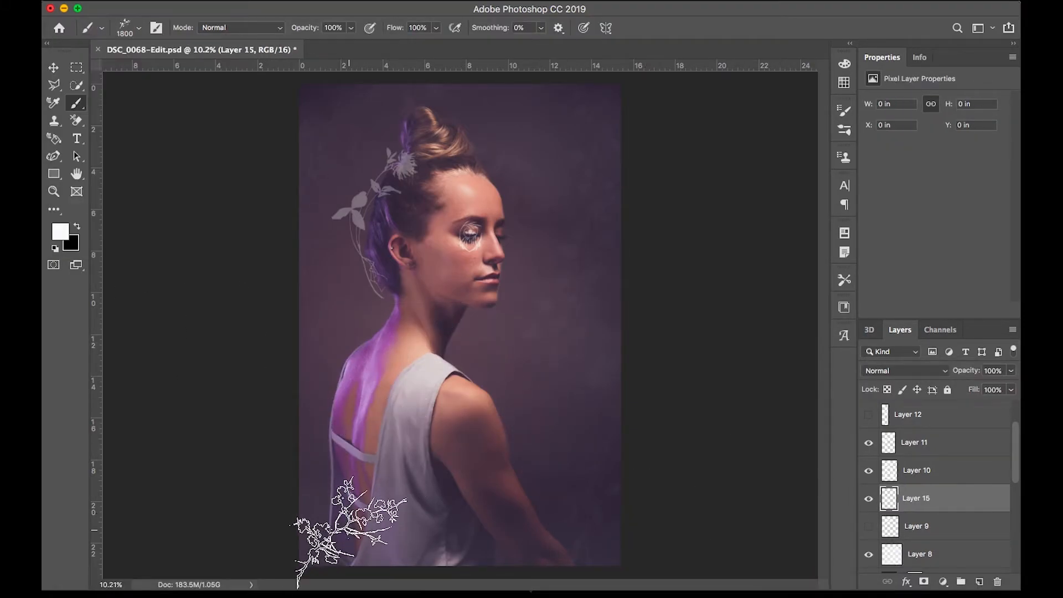
pyautogui.click(368, 498)
# Step: Add a new layer, stamp another blossom branch, rotate it about -89° and move it over the woman's lower back
pyautogui.press('super+shift+alt+n')
pyautogui.click(512, 495)
pyautogui.press('super+t')
pyautogui.moveTo(540, 368); pyautogui.dragTo(332, 382)
pyautogui.moveTo(473, 420); pyautogui.dragTo(380, 450)
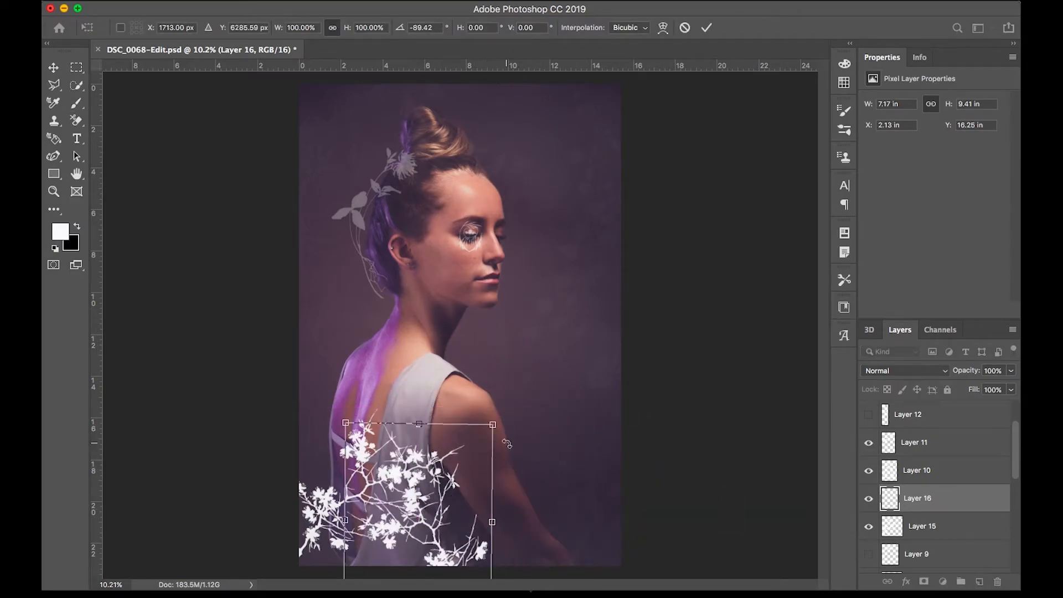
pyautogui.press('Return')
# Step: Duplicate the Layer 16 blossom branch twice toward the portrait's right edge and shift the lower-left branch slightly down and left
pyautogui.press('v')
pyautogui.click(387, 486)
pyautogui.keyDown('alt'); pyautogui.moveTo(419, 485); pyautogui.dragTo(564, 493); pyautogui.keyUp('alt')
pyautogui.click(638, 484)
pyautogui.moveTo(332, 499); pyautogui.dragTo(323, 529)
pyautogui.click(501, 525)
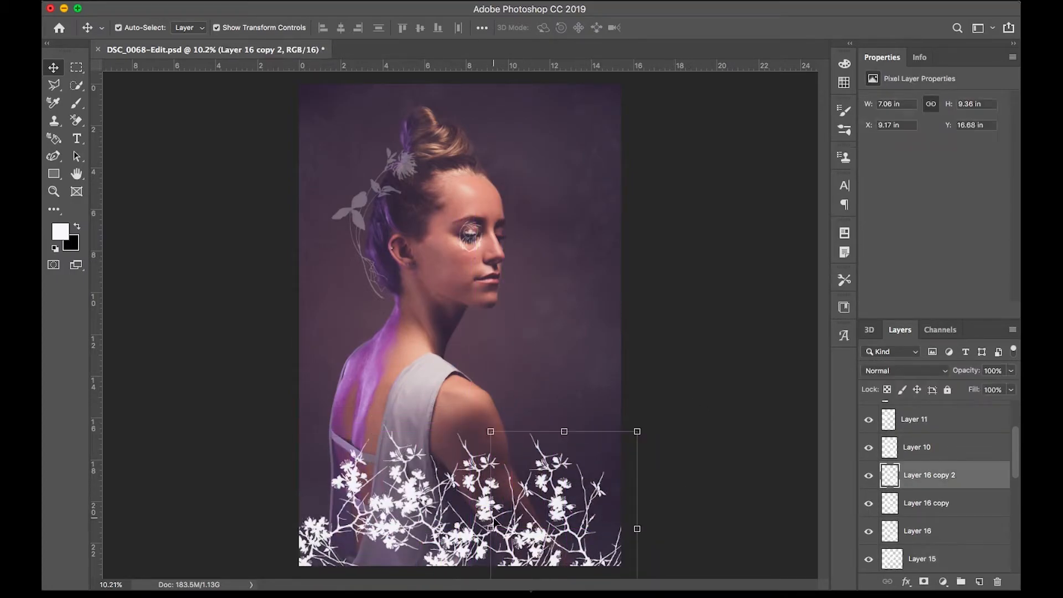
# Step: Lower the opacity of all four blossom-branch layers, with Layer 16 copy 2 at 18% and Layer 16 copy at 10%
pyautogui.press('super+t')
pyautogui.moveTo(966, 370); pyautogui.dragTo(900, 373)
pyautogui.click(671, 275)
pyautogui.click(329, 523)
pyautogui.click(413, 498)
pyautogui.click(486, 505)
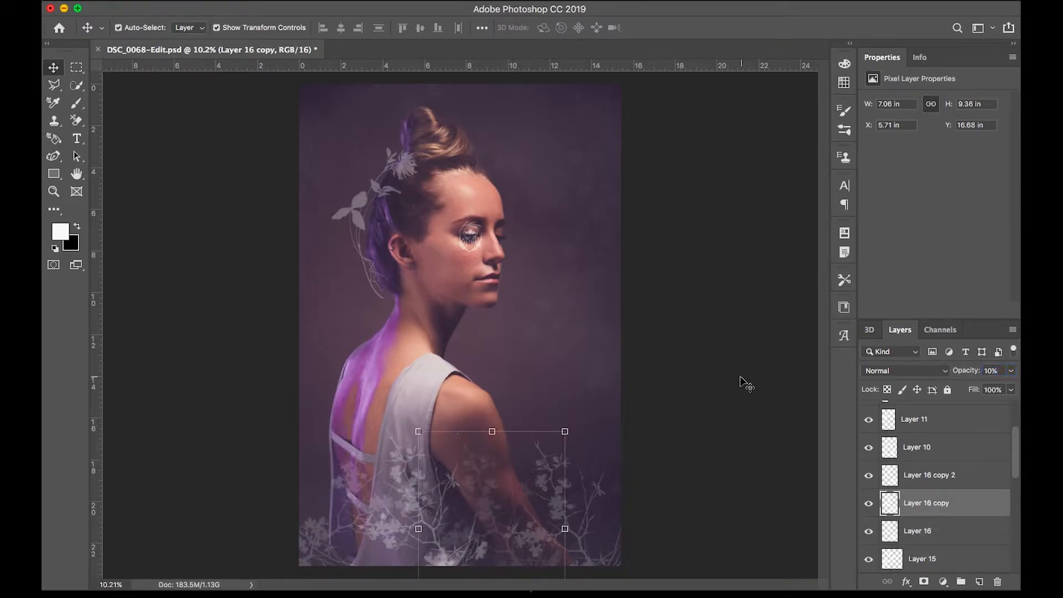
pyautogui.click(725, 500)
# Step: Move the blossom branch over the lower back further down and to the left
pyautogui.click(588, 492)
pyautogui.click(559, 497)
pyautogui.click(481, 484)
pyautogui.moveTo(424, 524); pyautogui.dragTo(386, 558)
pyautogui.click(789, 514)
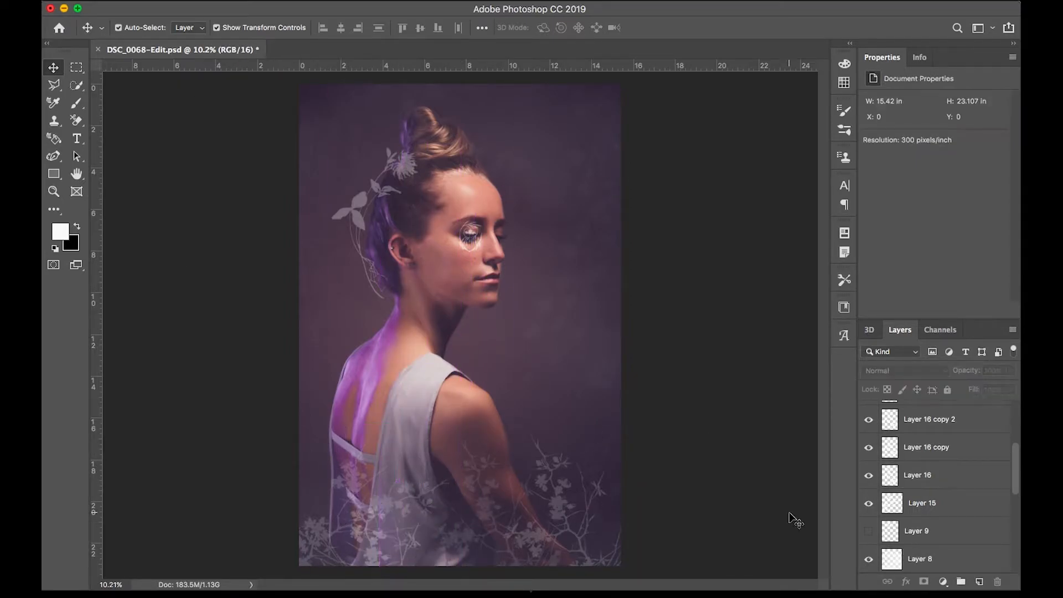
# Step: Rotate the rightmost blossom branch on Layer 16 copy 2 to about 85°
pyautogui.click(479, 485)
pyautogui.click(480, 536)
pyautogui.press('super+t')
pyautogui.press('Escape')
pyautogui.click(608, 499)
pyautogui.press('super+y')
pyautogui.moveTo(642, 426); pyautogui.dragTo(668, 579)
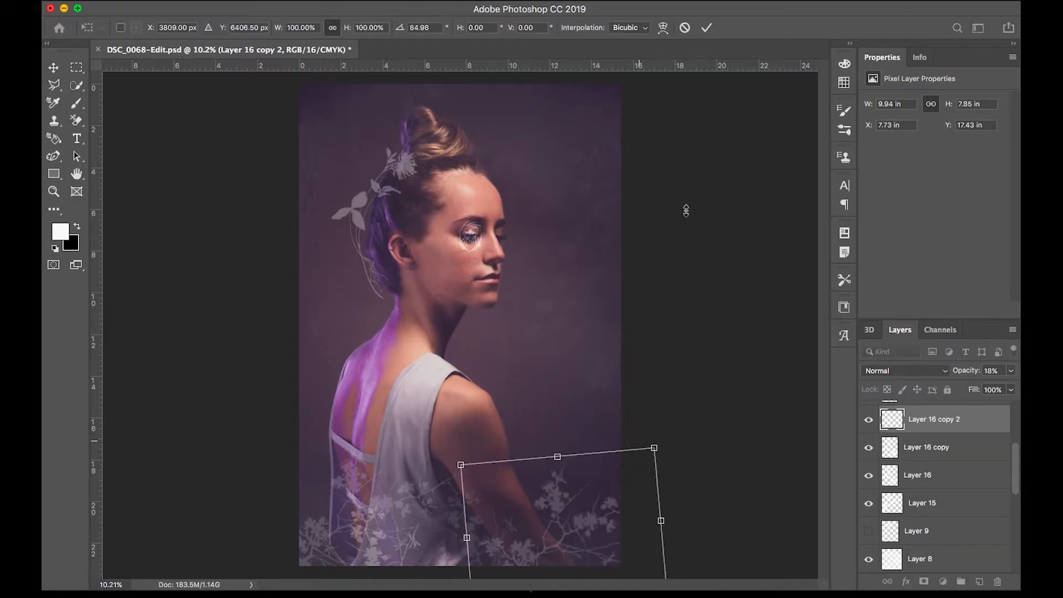
pyautogui.press('Return')
# Step: Move the rotated blossom branch down toward the portrait's lower-right corner
pyautogui.click(742, 383)
pyautogui.moveTo(554, 491)
pyautogui.mouseDown()
pyautogui.moveTo(553, 507)
pyautogui.moveTo(566, 505)
pyautogui.moveTo(555, 485)
pyautogui.mouseUp()
pyautogui.press('super+z')
pyautogui.press('super+z')
pyautogui.moveTo(558, 525); pyautogui.dragTo(565, 551)
# Step: Lower the left and middle blossom branches so they line the portrait's bottom edge
pyautogui.moveTo(303, 539); pyautogui.dragTo(293, 566)
pyautogui.click(332, 506)
pyautogui.press('super+z')
pyautogui.press('super+z')
pyautogui.click(697, 453)
pyautogui.moveTo(463, 513); pyautogui.dragTo(440, 567)
pyautogui.click(642, 484)
pyautogui.click(726, 429)
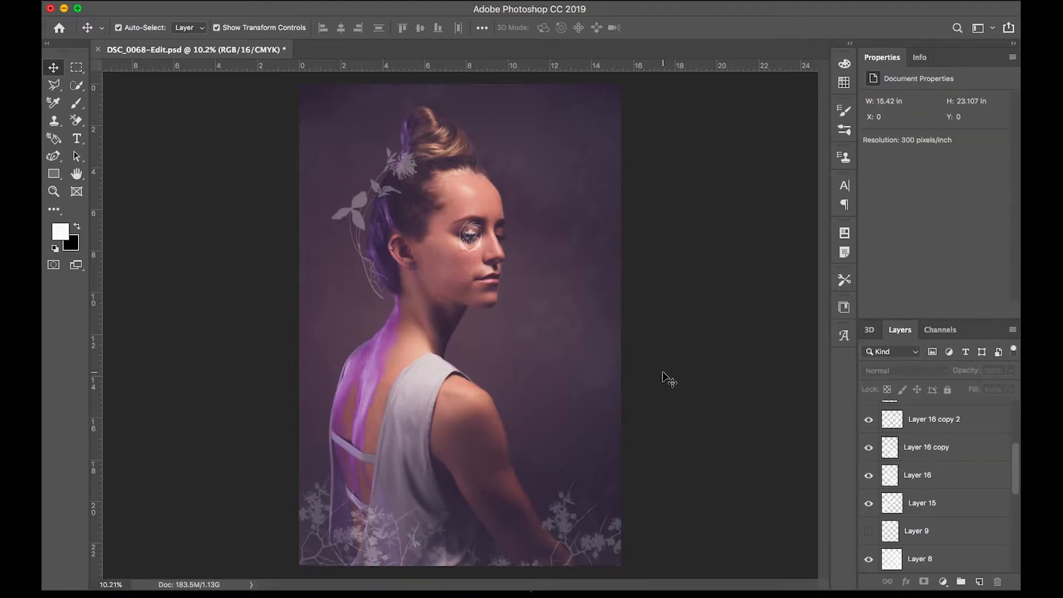
# Step: Check Layer 8's effect on the portrait by hiding and showing it
pyautogui.click(470, 235)
pyautogui.click(869, 560)
pyautogui.click(868, 559)
pyautogui.scroll(3, 897, 470)
# Step: Add a new layer above Layer 14 and try a plant brush stamp in the upper-right background
pyautogui.click(873, 419)
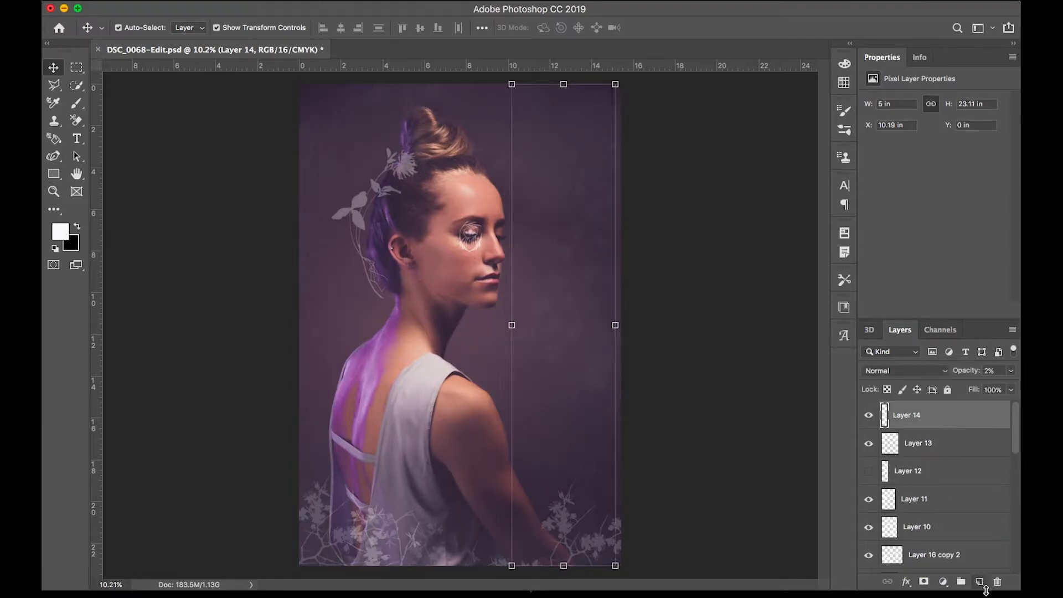
pyautogui.click(980, 581)
pyautogui.press('b')
pyautogui.click(138, 27)
pyautogui.scroll(-3, 136, 188)
pyautogui.click(129, 208)
pyautogui.scroll(-2, 129, 208)
pyautogui.click(81, 231)
pyautogui.click(596, 117)
pyautogui.press('super+z')
# Step: Choose the leafy-sprig brush and try a 393 px stamp in the upper-right background
pyautogui.click(138, 27)
pyautogui.scroll(-1, 135, 200)
pyautogui.click(135, 205)
pyautogui.click(557, 150)
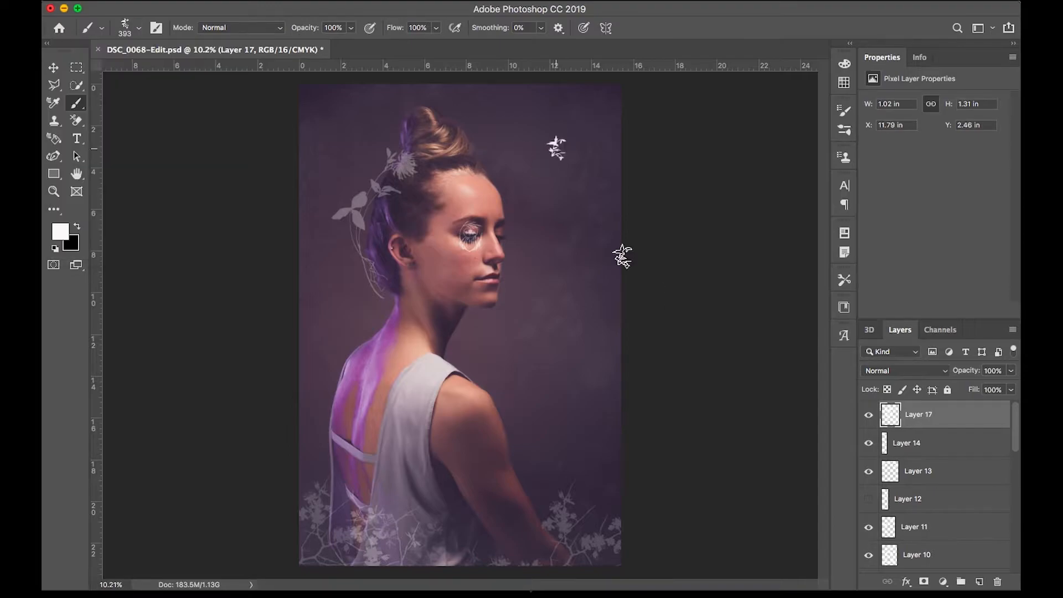
pyautogui.press('super+z')
# Step: Stamp leafy sprigs in varied sizes up to 1000 px around the background and lower Layer 17's opacity to 3%
pyautogui.click(329, 134)
pyautogui.click(553, 370)
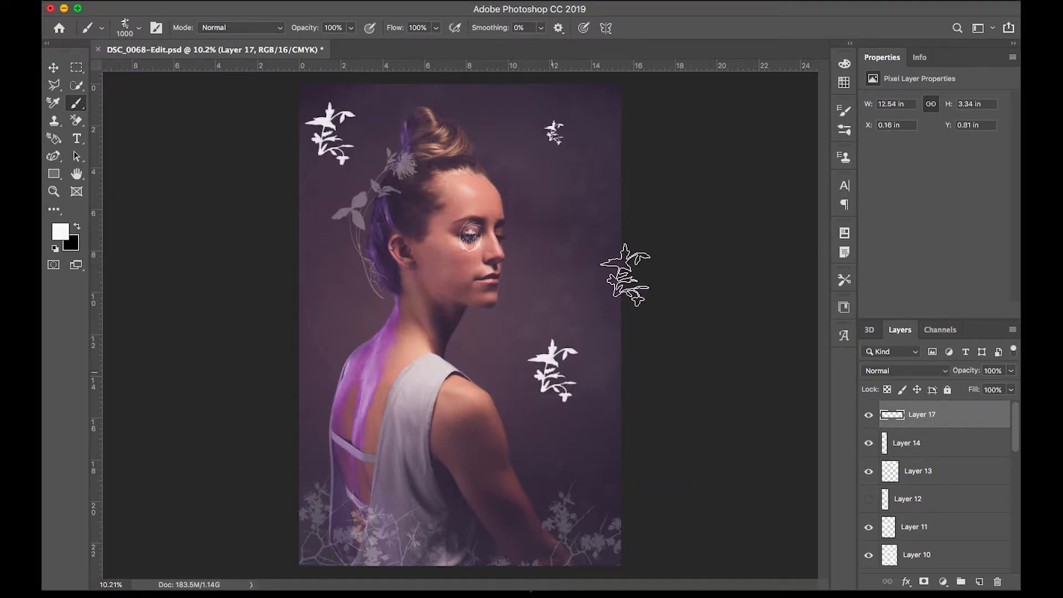
pyautogui.click(323, 322)
pyautogui.press('super+t')
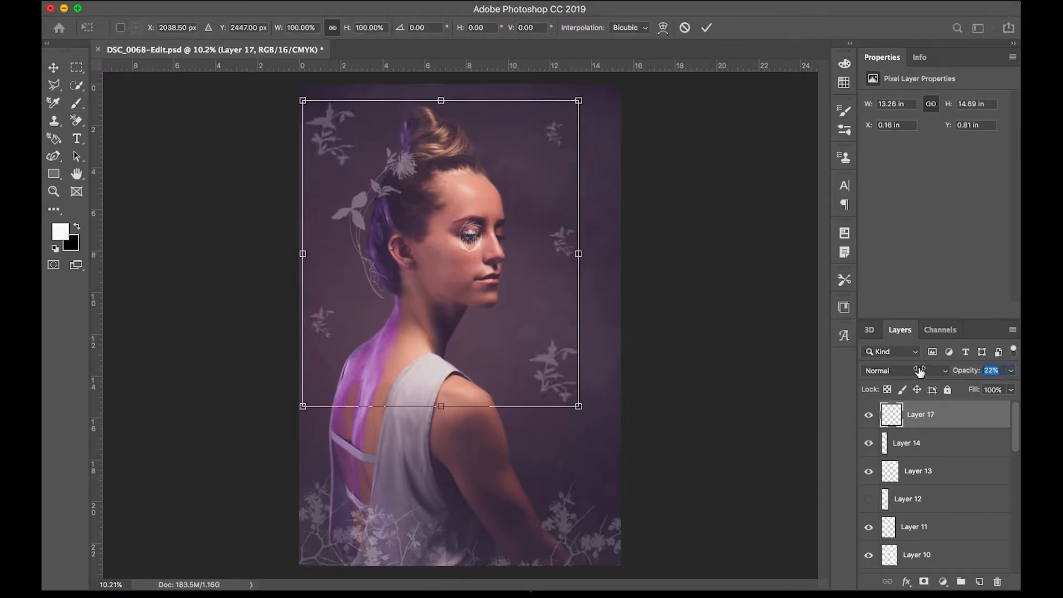
pyautogui.press('Return')
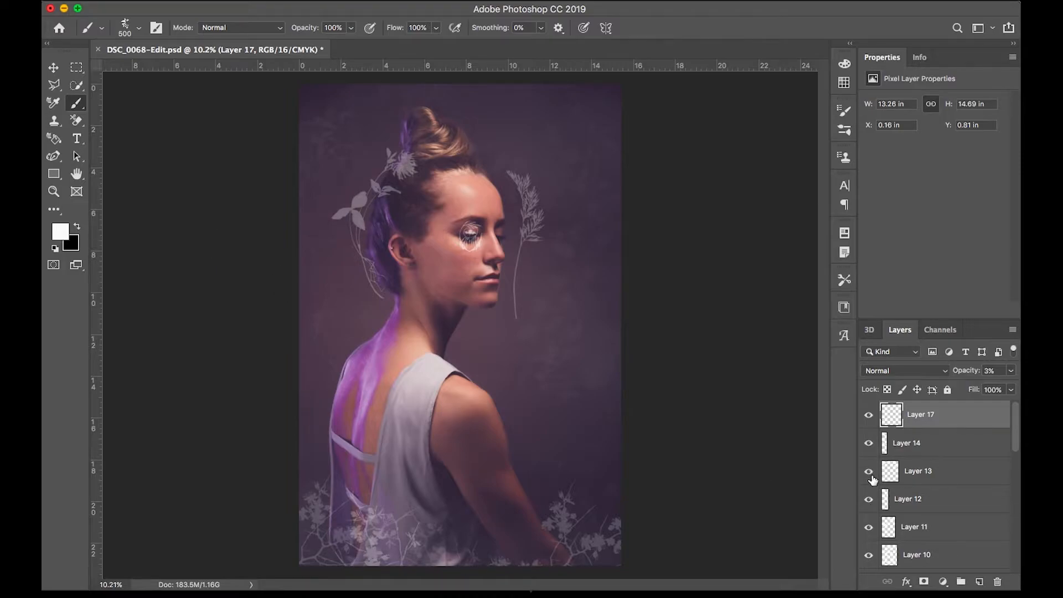
# Step: Set the opacity of the eye decoration on Layer 10 to 69%
pyautogui.scroll(-3, 869, 528)
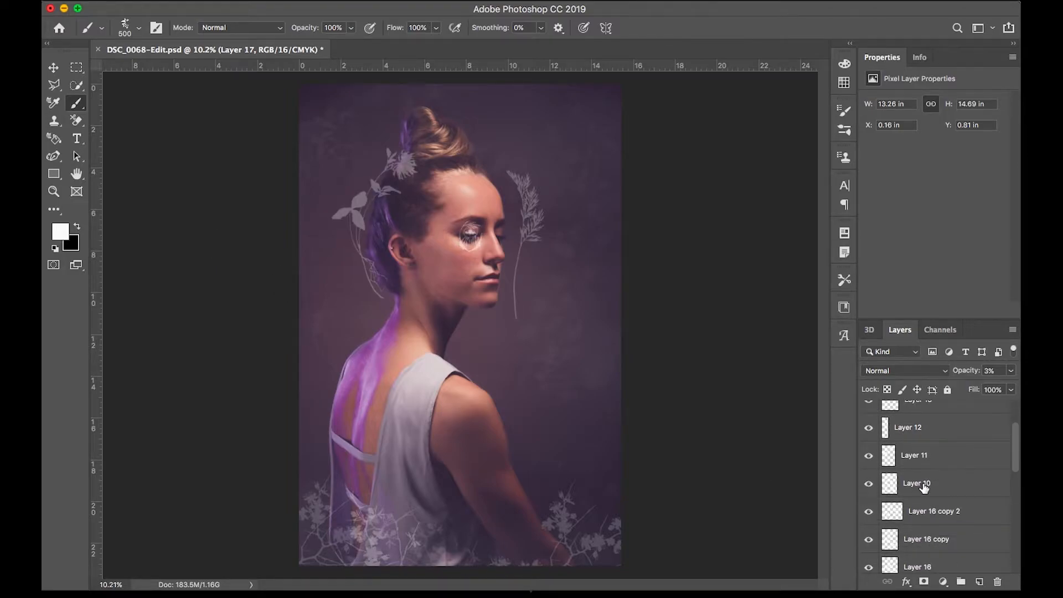
pyautogui.click(923, 484)
pyautogui.scroll(-2, 868, 522)
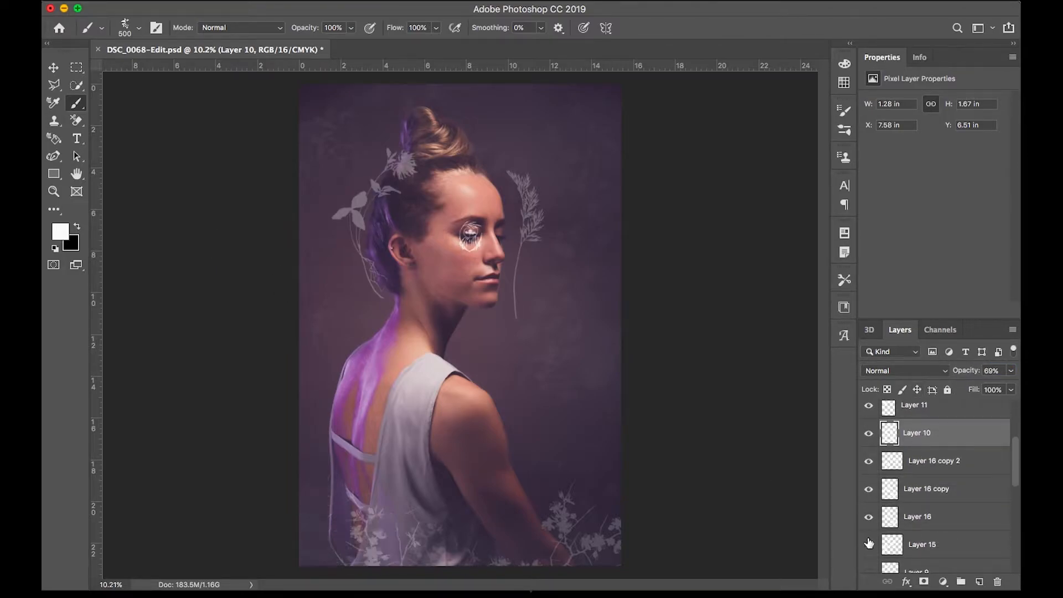
# Step: Select Layers 16 and 15 together, show the Layer 9 branches again and hide Layer 8
pyautogui.click(941, 518)
pyautogui.keyDown('shift'); pyautogui.click(941, 540); pyautogui.keyUp('shift')
pyautogui.scroll(-3, 908, 487)
pyautogui.click(869, 501)
pyautogui.click(869, 502)
pyautogui.click(869, 502)
pyautogui.click(867, 529)
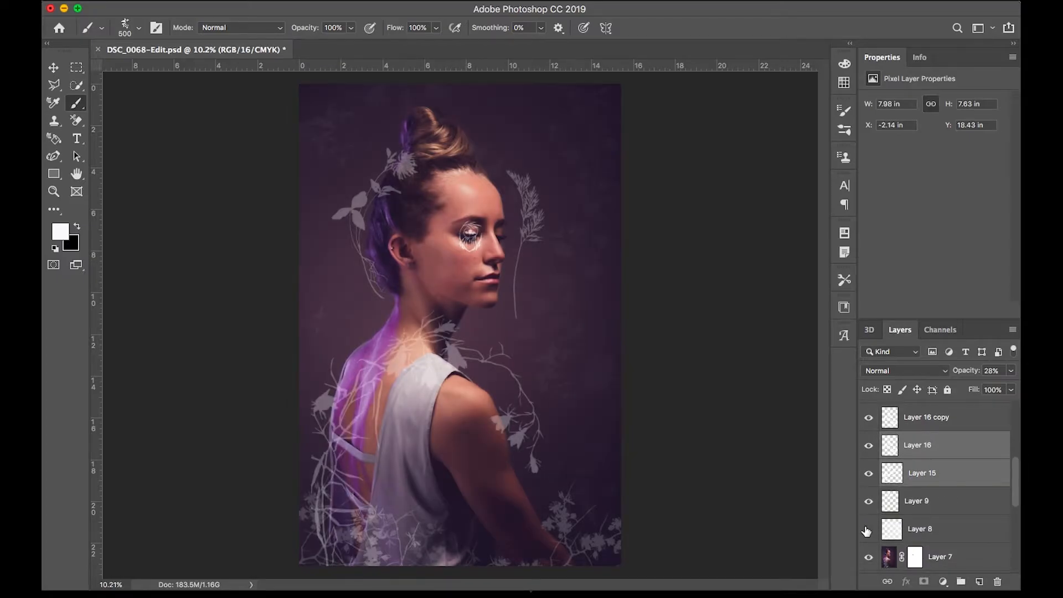
# Step: Show Layer 8 again and lower the opacity of Layer 16, Layer 16 copy and Layer 16 copy 2 to 6%
pyautogui.click(866, 530)
pyautogui.scroll(2, 891, 506)
pyautogui.click(903, 492)
pyautogui.keyDown('shift'); pyautogui.click(925, 435); pyautogui.keyUp('shift')
pyautogui.moveTo(974, 372); pyautogui.dragTo(959, 373)
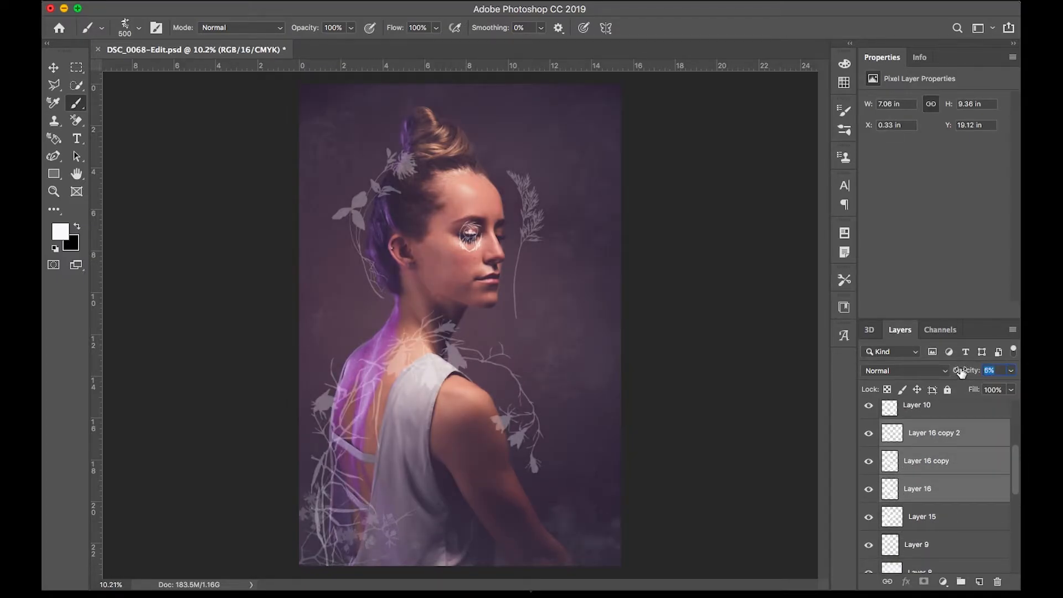
# Step: Lower the opacity of the lower-left floral stamp on Layer 15 to 7%
pyautogui.click(897, 516)
pyautogui.scroll(-2, 923, 483)
pyautogui.click(869, 515)
pyautogui.click(869, 515)
pyautogui.click(952, 490)
pyautogui.click(976, 369)
pyautogui.moveTo(981, 369); pyautogui.dragTo(949, 371)
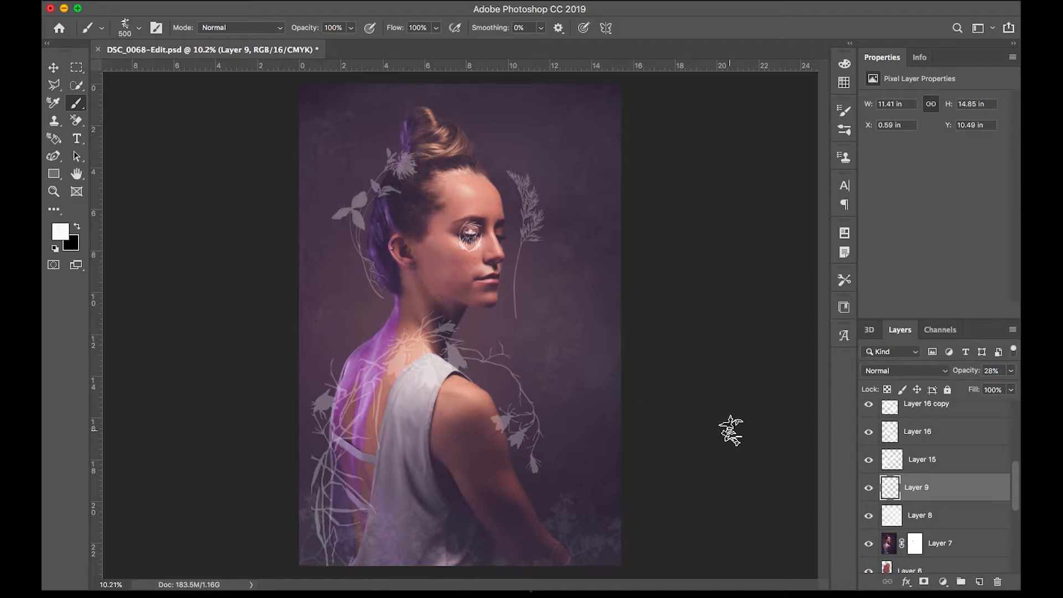
# Step: Hide the branches on Layer 9
pyautogui.click(870, 488)
pyautogui.click(870, 488)
pyautogui.click(870, 487)
# Step: Rotate the Layer 15 stamp to about 74° and shift it outward past the portrait's lower-left edge
pyautogui.press('v')
pyautogui.click(318, 518)
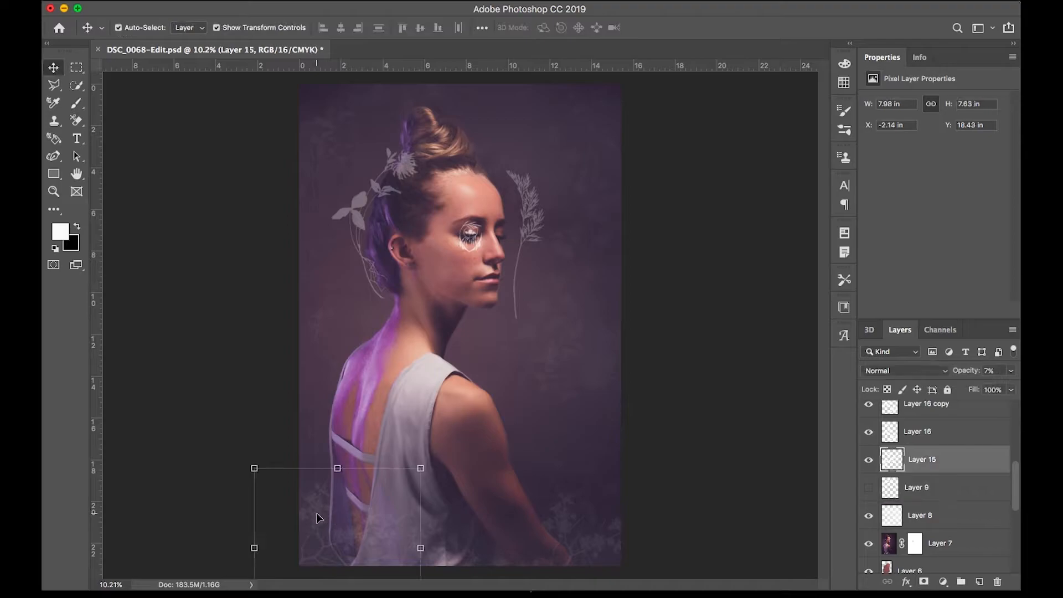
pyautogui.moveTo(404, 425); pyautogui.dragTo(367, 407)
pyautogui.moveTo(301, 482); pyautogui.dragTo(262, 472)
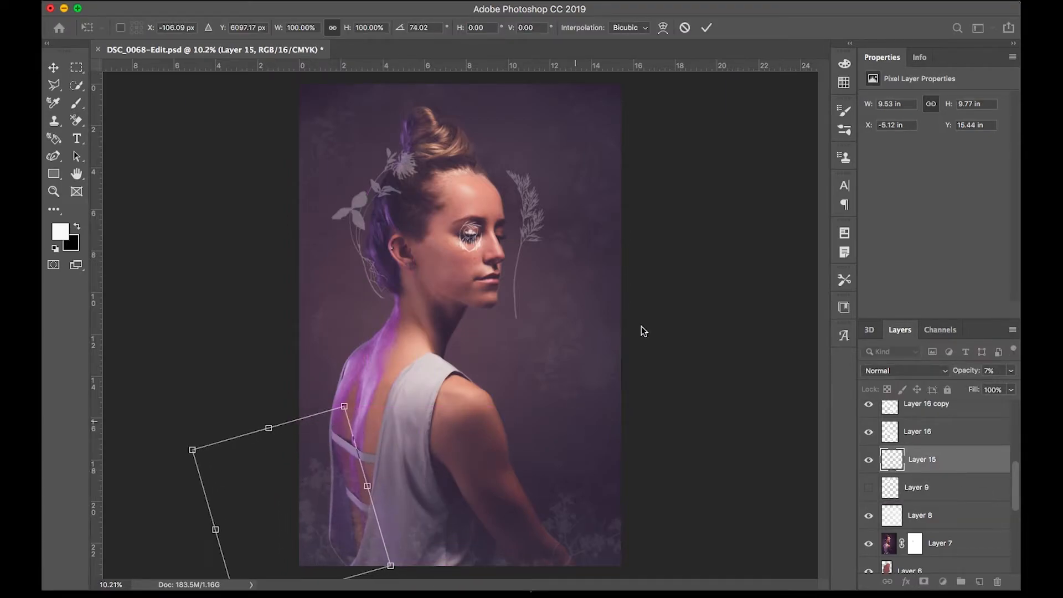
pyautogui.press('Return')
pyautogui.click(633, 242)
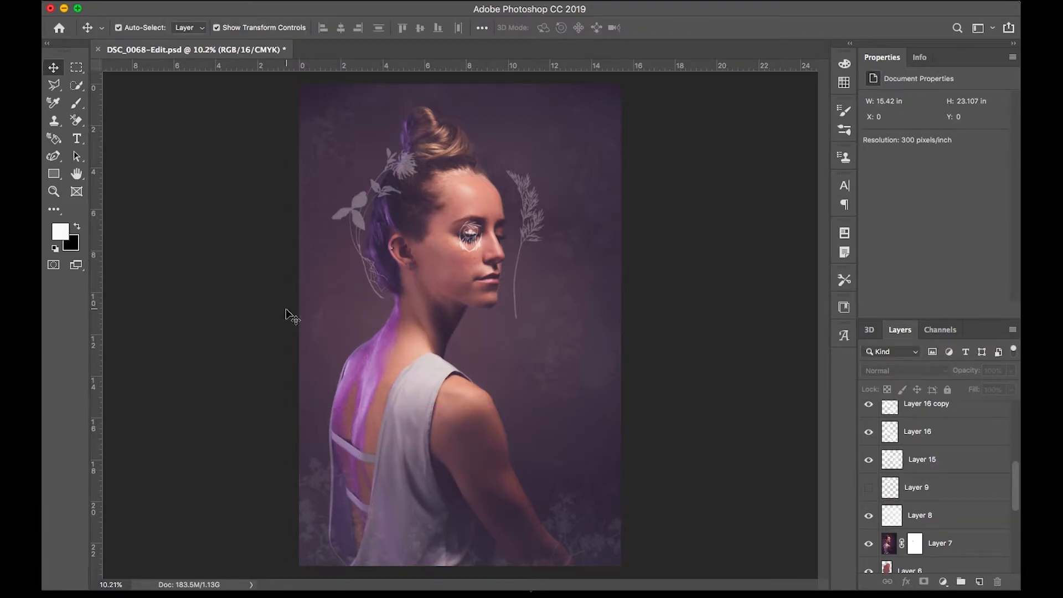
pyautogui.click(868, 492)
pyautogui.click(868, 492)
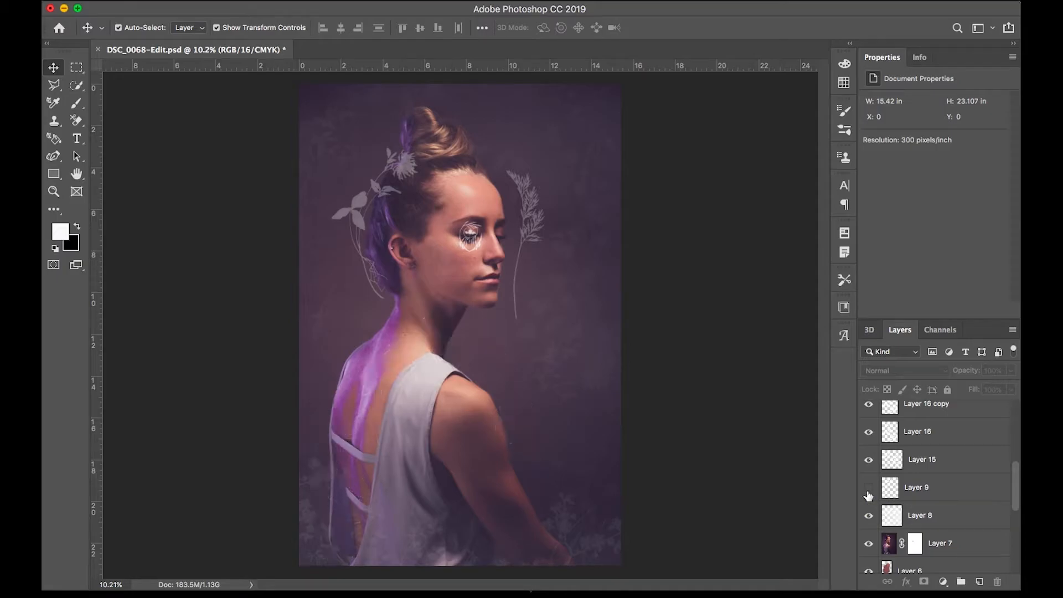
# Step: Add a new layer above Layer 17 and choose the 1651 px leafy-vine brush
pyautogui.click(78, 103)
pyautogui.scroll(5, 919, 448)
pyautogui.click(903, 418)
pyautogui.press('super+shift+alt+n')
pyautogui.click(139, 28)
pyautogui.click(135, 176)
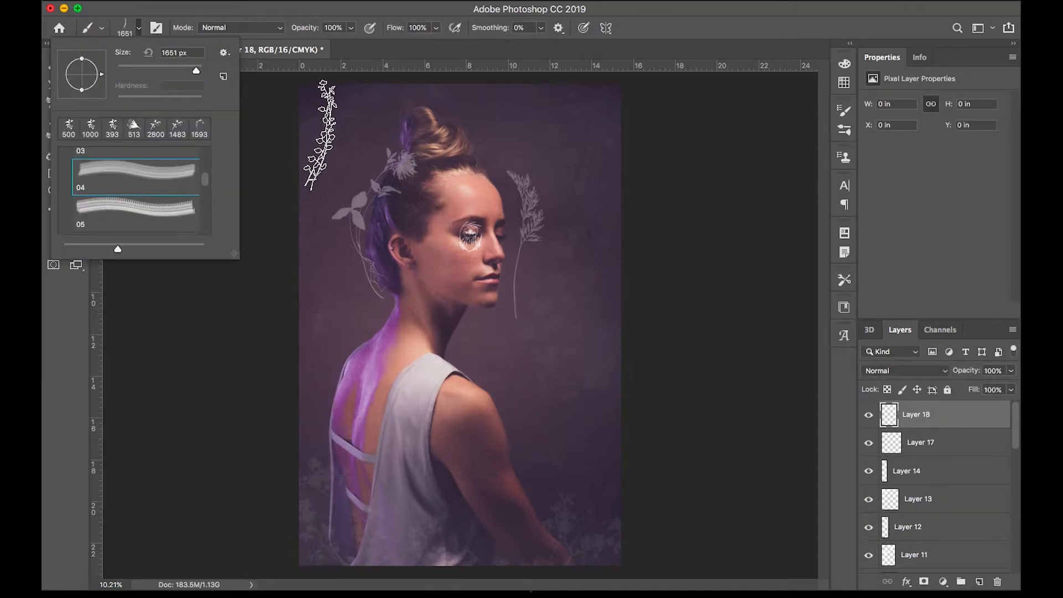
# Step: Enlarge the vine brush to 2800 px and stamp it once at the portrait's upper-right edge
pyautogui.click(727, 249)
pyautogui.press(']')
pyautogui.press(']')
pyautogui.press(']')
pyautogui.press(']')
pyautogui.press(']')
pyautogui.press(']')
pyautogui.press(']')
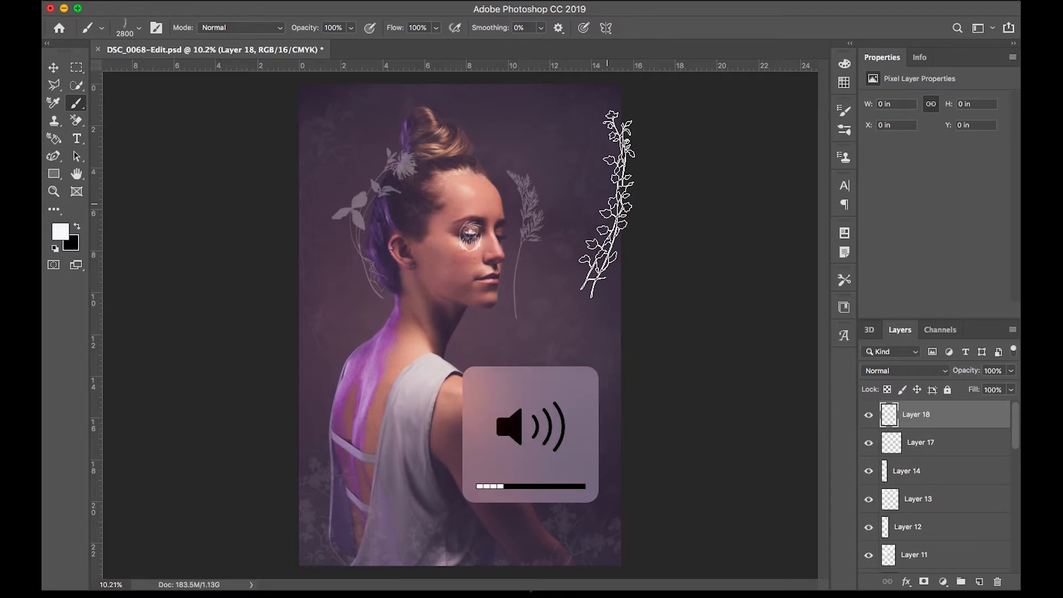
pyautogui.click(596, 203)
# Step: Rotate the vine to about -84°, scale it to about 120% and place it along the portrait's top edge
pyautogui.press('super+t')
pyautogui.moveTo(666, 302); pyautogui.dragTo(764, 179)
pyautogui.moveTo(586, 171)
pyautogui.mouseDown()
pyautogui.moveTo(570, 94)
pyautogui.moveTo(665, 66)
pyautogui.moveTo(609, 64)
pyautogui.mouseUp()
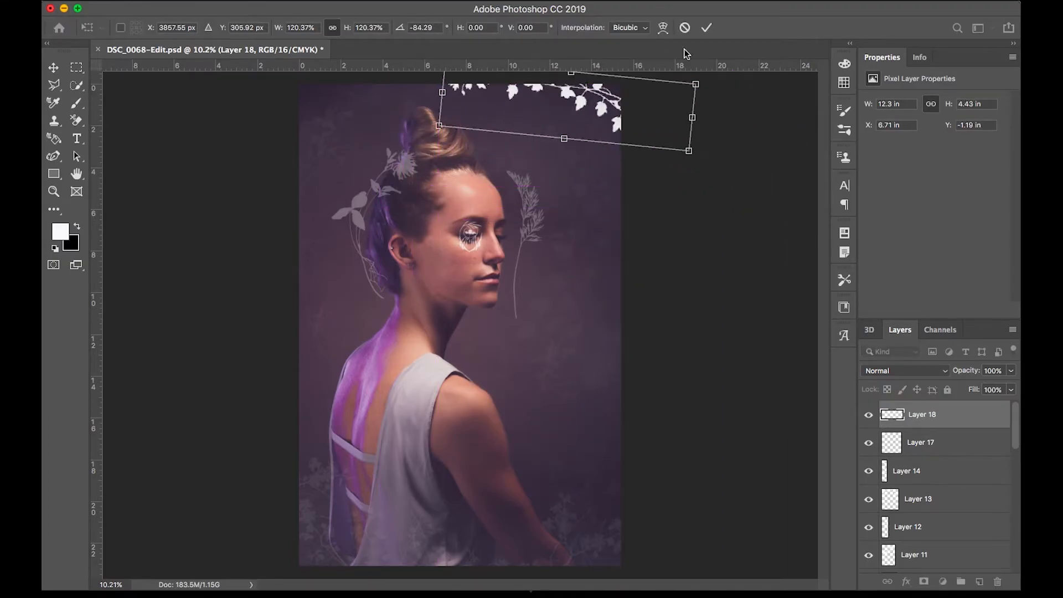
pyautogui.press('Return')
# Step: Stamp a vine at the upper-left edge, try two more along the right edge and undo those two
pyautogui.click(306, 142)
pyautogui.click(602, 359)
pyautogui.click(618, 515)
pyautogui.press('super+z')
pyautogui.press('super+z')
# Step: Enlarge the brush to 3700 px and stamp a vine at the right side of the background on a new layer
pyautogui.press(']')
pyautogui.press(']')
pyautogui.press(']')
pyautogui.press(']')
pyautogui.press(']')
pyautogui.press(']')
pyautogui.press(']')
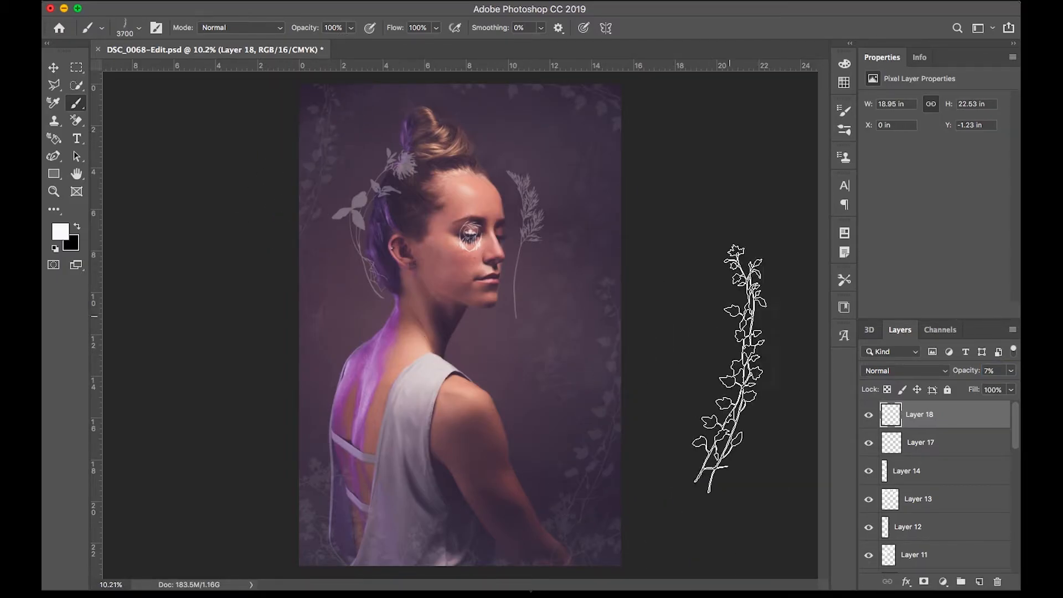
pyautogui.click(979, 582)
pyautogui.click(586, 373)
# Step: Flip the new vine horizontally, tilt it towards the right edge and lower Layer 19's opacity to 8%
pyautogui.press('super+t')
pyautogui.rightClick(599, 325)
pyautogui.click(636, 498)
pyautogui.moveTo(639, 251); pyautogui.dragTo(683, 281)
pyautogui.moveTo(589, 311); pyautogui.dragTo(613, 321)
pyautogui.press('Return')
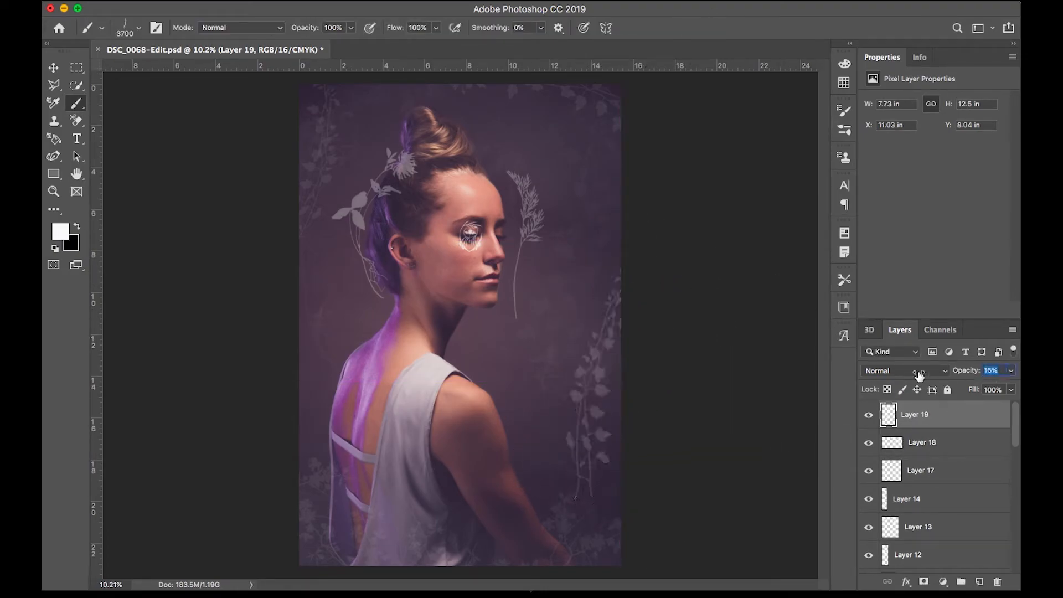
pyautogui.moveTo(912, 376); pyautogui.dragTo(914, 376)
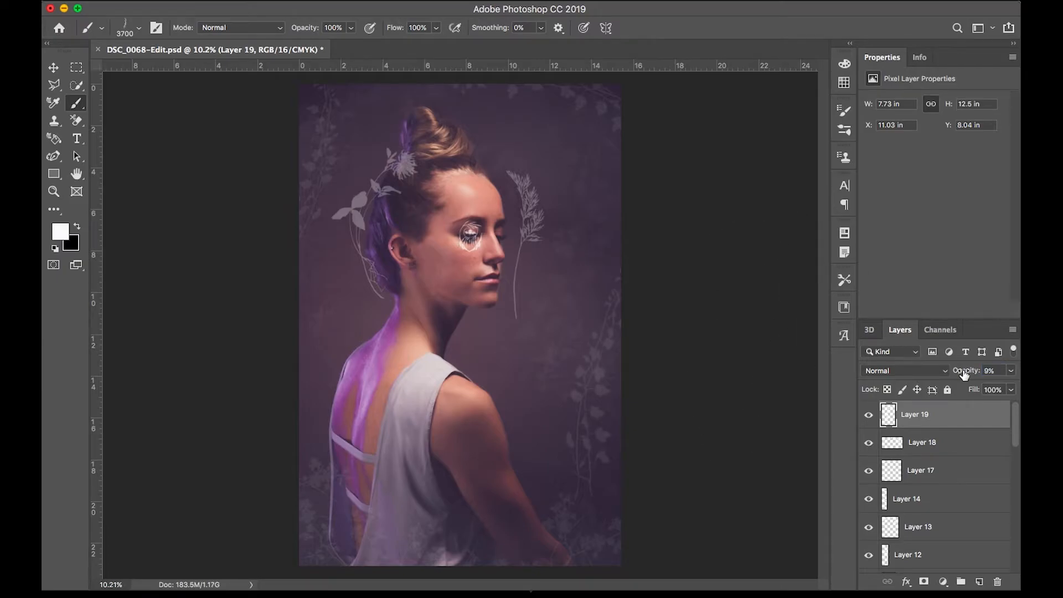
pyautogui.click(296, 327)
# Step: Show the Layer 9 branches around the shoulders again and raise their opacity
pyautogui.scroll(-3, 936, 488)
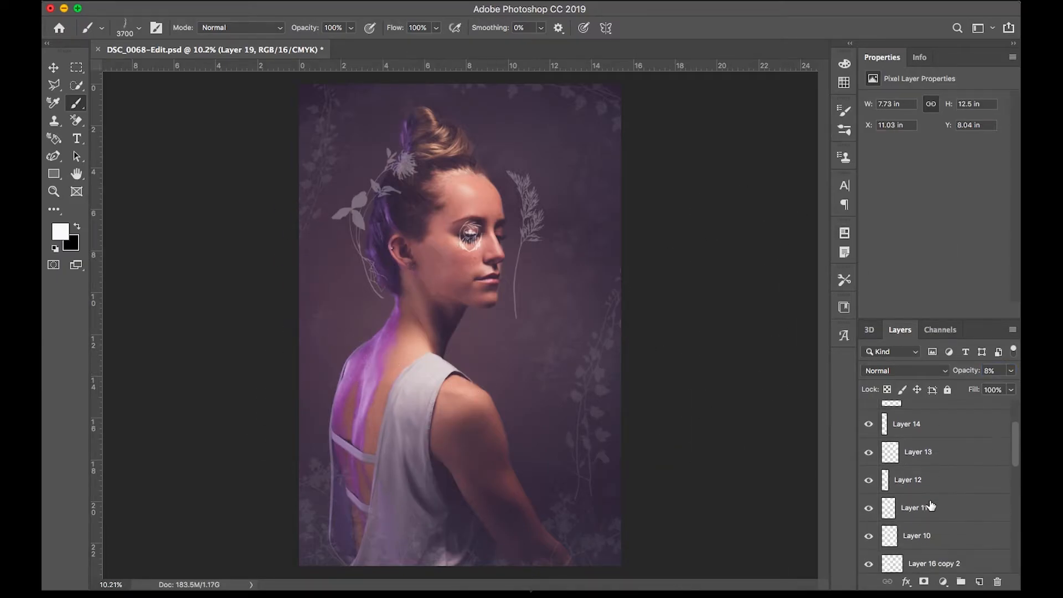
pyautogui.click(867, 529)
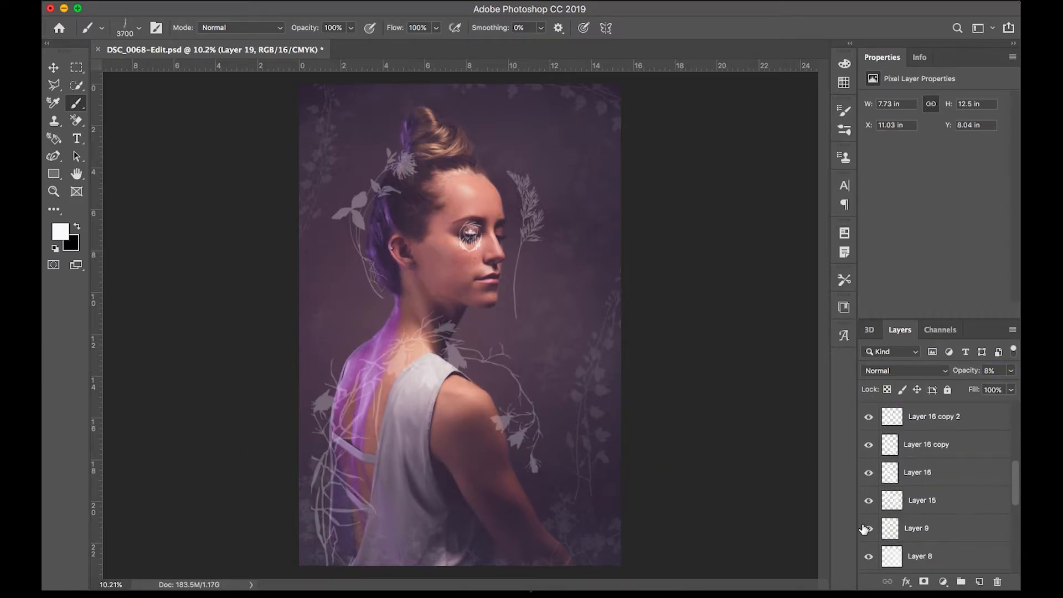
pyautogui.scroll(-4, 932, 498)
pyautogui.moveTo(970, 371); pyautogui.dragTo(906, 364)
pyautogui.click(903, 445)
pyautogui.click(894, 419)
pyautogui.click(867, 417)
pyautogui.click(868, 417)
pyautogui.press('v')
pyautogui.click(527, 216)
pyautogui.click(930, 443)
pyautogui.click(775, 525)
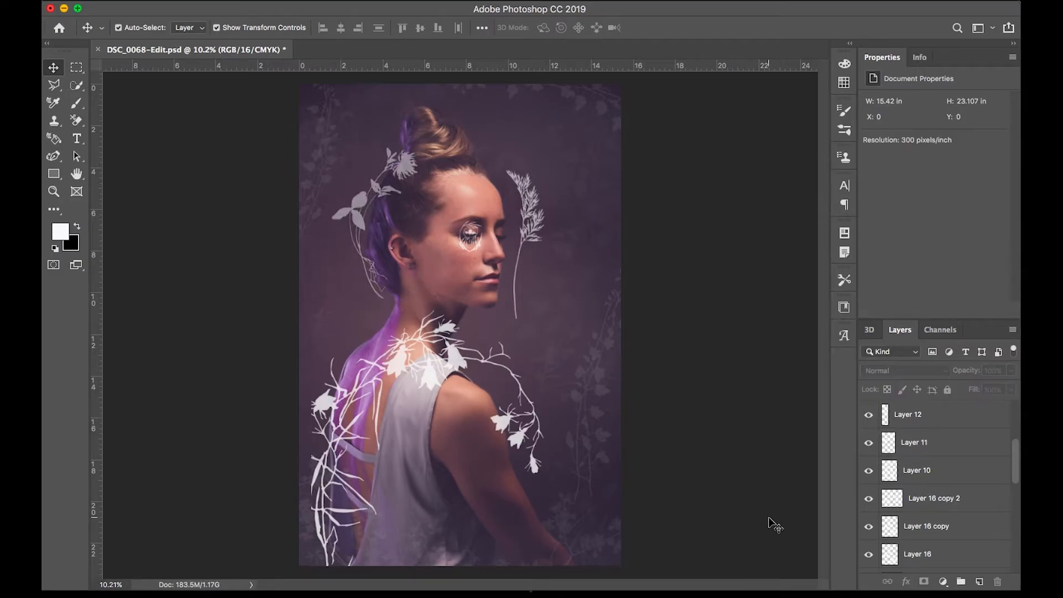
pyautogui.press('super+z')
pyautogui.press('super+z')
pyautogui.press('super+z')
# Step: Scale down the Layer 9 branches and move them onto the front of the dress and shoulder
pyautogui.click(452, 354)
pyautogui.moveTo(550, 304); pyautogui.dragTo(474, 402)
pyautogui.moveTo(401, 442); pyautogui.dragTo(462, 341)
pyautogui.press('Return')
pyautogui.click(745, 498)
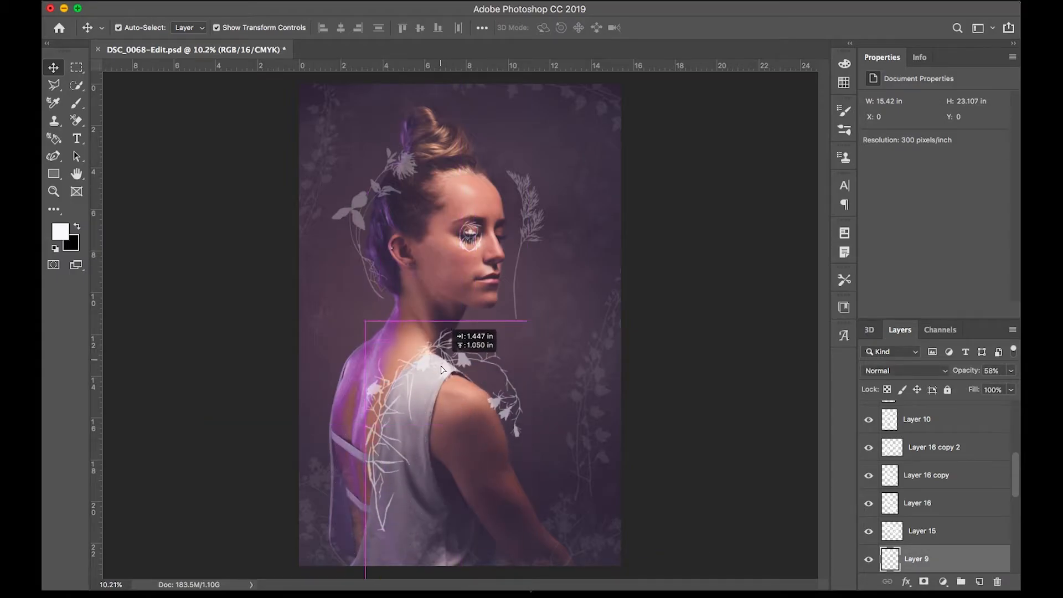
pyautogui.click(749, 517)
pyautogui.moveTo(421, 382); pyautogui.dragTo(460, 382)
pyautogui.click(767, 503)
# Step: Shrink the Layer 9 branches slightly more and shift them down and left across the dress
pyautogui.click(388, 437)
pyautogui.click(384, 443)
pyautogui.moveTo(365, 548); pyautogui.dragTo(397, 507)
pyautogui.moveTo(454, 373); pyautogui.dragTo(436, 386)
pyautogui.moveTo(379, 522)
pyautogui.mouseDown()
pyautogui.moveTo(389, 508)
pyautogui.moveTo(372, 533)
pyautogui.mouseUp()
pyautogui.click(707, 27)
pyautogui.click(759, 403)
# Step: Enlarge the Layer 9 branches to about 114% and drape them over the shoulder strap and upper arm
pyautogui.click(399, 457)
pyautogui.click(492, 412)
pyautogui.click(489, 418)
pyautogui.moveTo(448, 393); pyautogui.dragTo(458, 379)
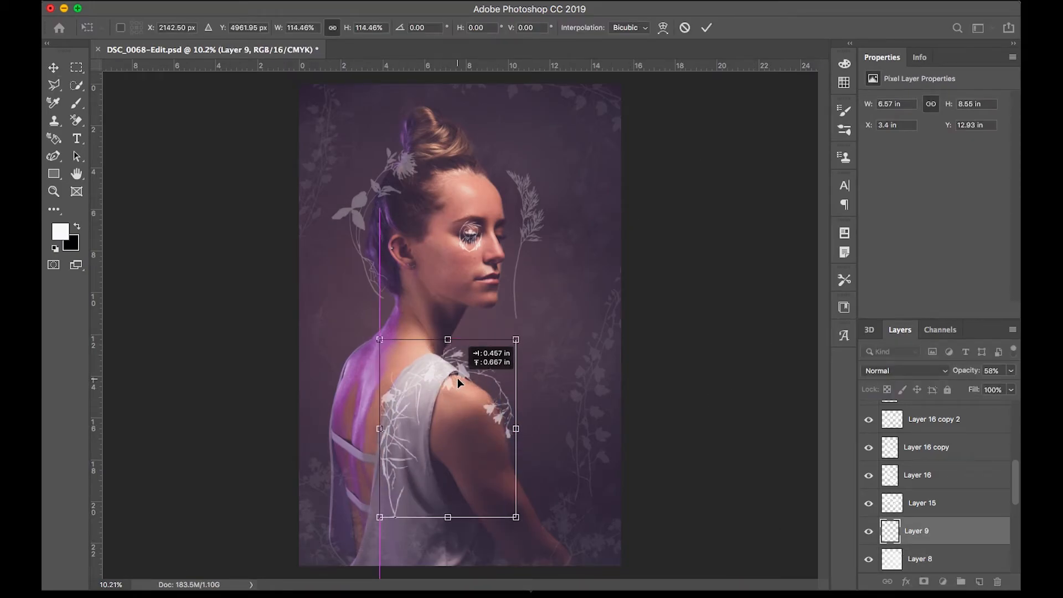
pyautogui.press('Return')
pyautogui.click(766, 477)
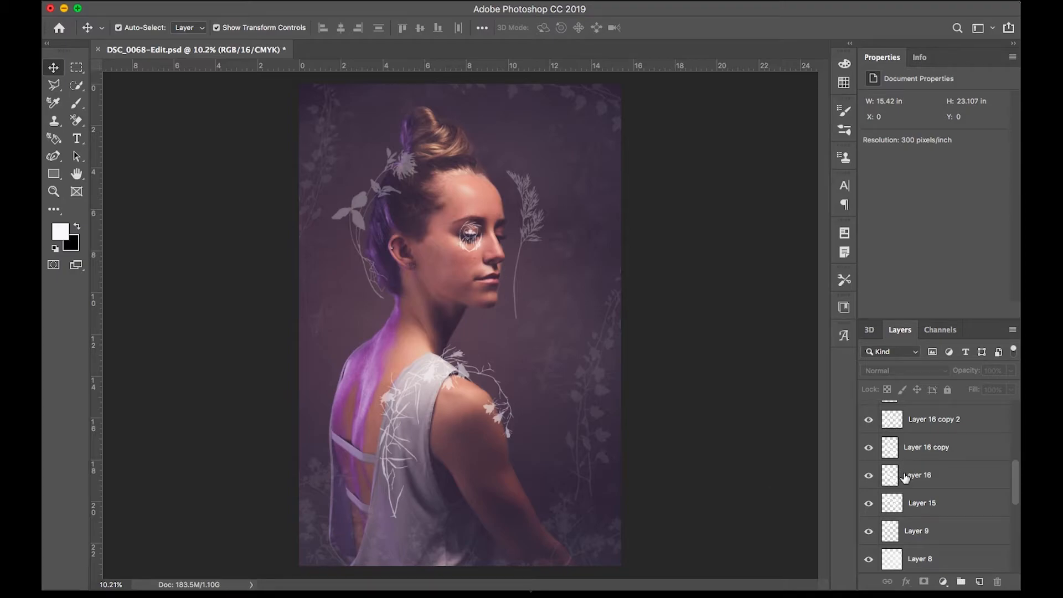
# Step: Compare the portrait with one of the decoration layers repeatedly hidden and shown
pyautogui.scroll(-2, 908, 471)
pyautogui.click(870, 496)
pyautogui.click(870, 497)
pyautogui.click(869, 496)
pyautogui.click(869, 496)
pyautogui.click(869, 496)
pyautogui.click(871, 495)
pyautogui.click(871, 495)
pyautogui.click(870, 496)
pyautogui.click(871, 495)
pyautogui.click(871, 495)
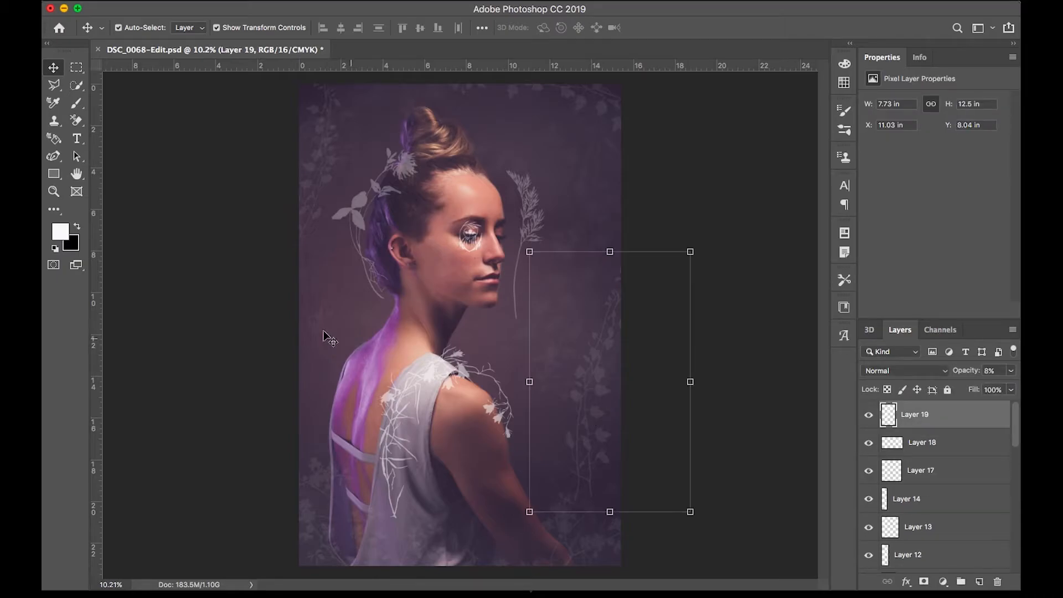
# Step: Add a new layer above Layer 19 and set the foreground colour to a muted tan pink
pyautogui.click(980, 581)
pyautogui.click(64, 233)
pyautogui.click(371, 295)
pyautogui.moveTo(464, 342); pyautogui.dragTo(464, 446)
pyautogui.moveTo(398, 360)
pyautogui.mouseDown()
pyautogui.moveTo(335, 363)
pyautogui.moveTo(309, 330)
pyautogui.mouseUp()
pyautogui.press('Return')
pyautogui.press('v')
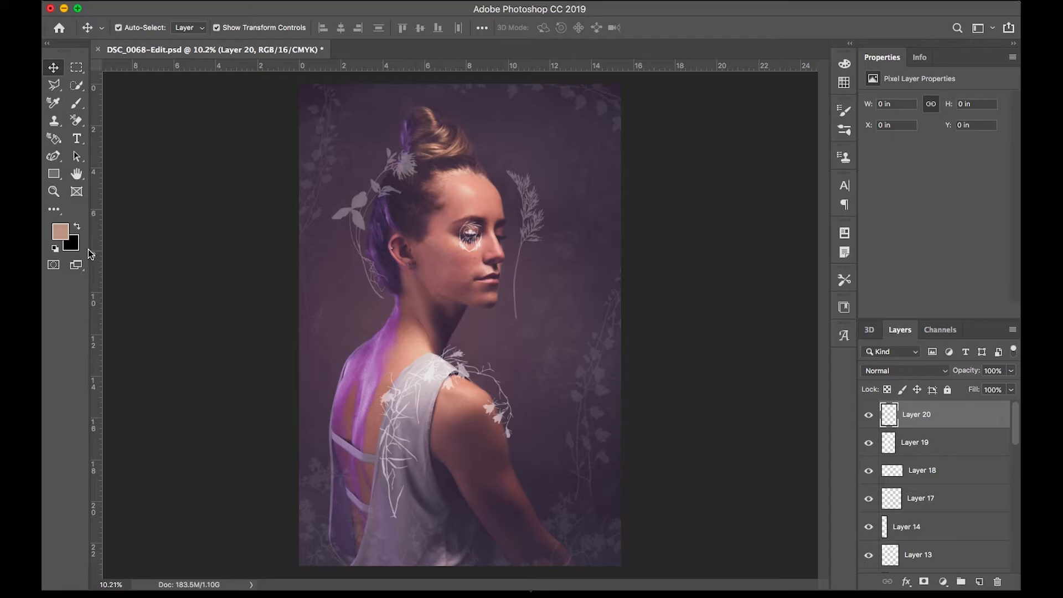
# Step: Switch to the Gradient tool, try the transparent rainbow gradient on Layer 20 and undo it
pyautogui.click(54, 174)
pyautogui.click(53, 209)
pyautogui.click(104, 552)
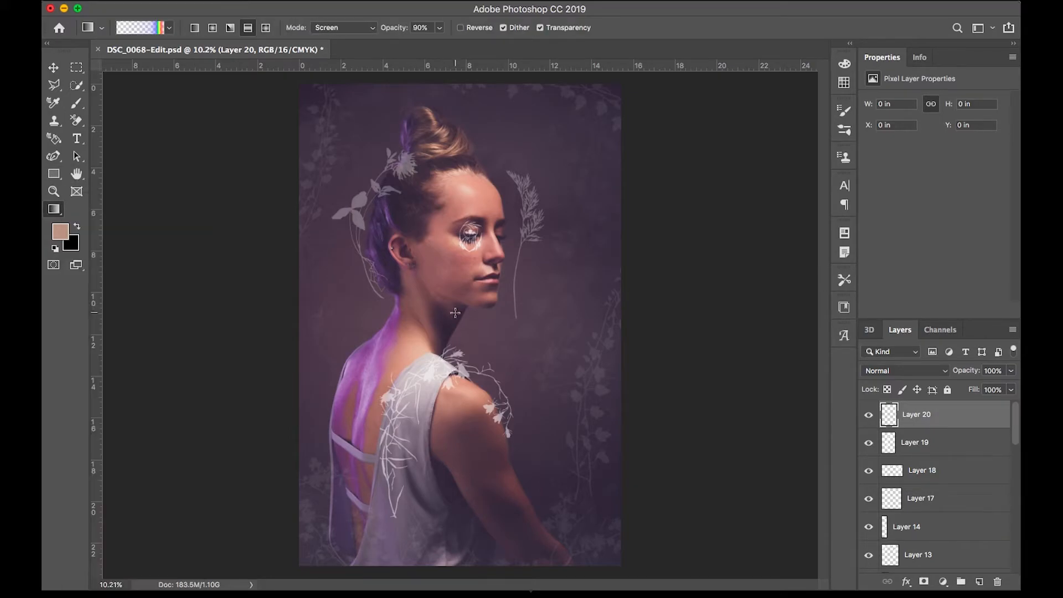
pyautogui.moveTo(461, 121); pyautogui.dragTo(462, 75)
pyautogui.press('super+z')
# Step: Draw a tan-to-transparent gradient diagonally across Layer 20 from the upper-left corner past the lower-right corner
pyautogui.click(169, 28)
pyautogui.click(103, 60)
pyautogui.moveTo(302, 86); pyautogui.dragTo(701, 580)
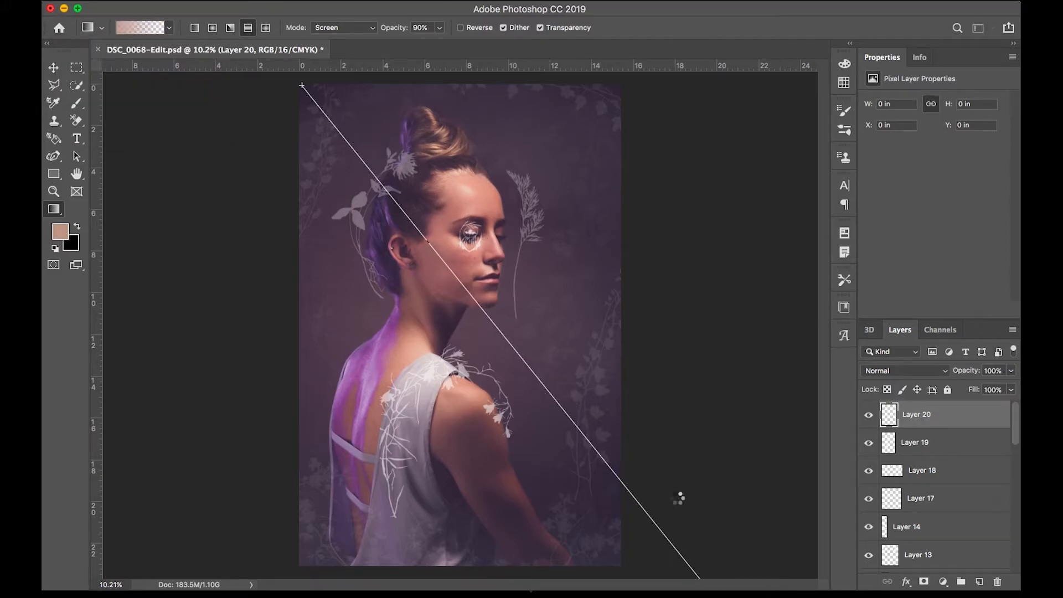
# Step: Lower Layer 20's opacity to 41% and hide the layer
pyautogui.moveTo(966, 376)
pyautogui.mouseDown()
pyautogui.moveTo(925, 373)
pyautogui.moveTo(975, 374)
pyautogui.moveTo(930, 373)
pyautogui.moveTo(951, 374)
pyautogui.mouseUp()
pyautogui.click(869, 417)
pyautogui.click(869, 416)
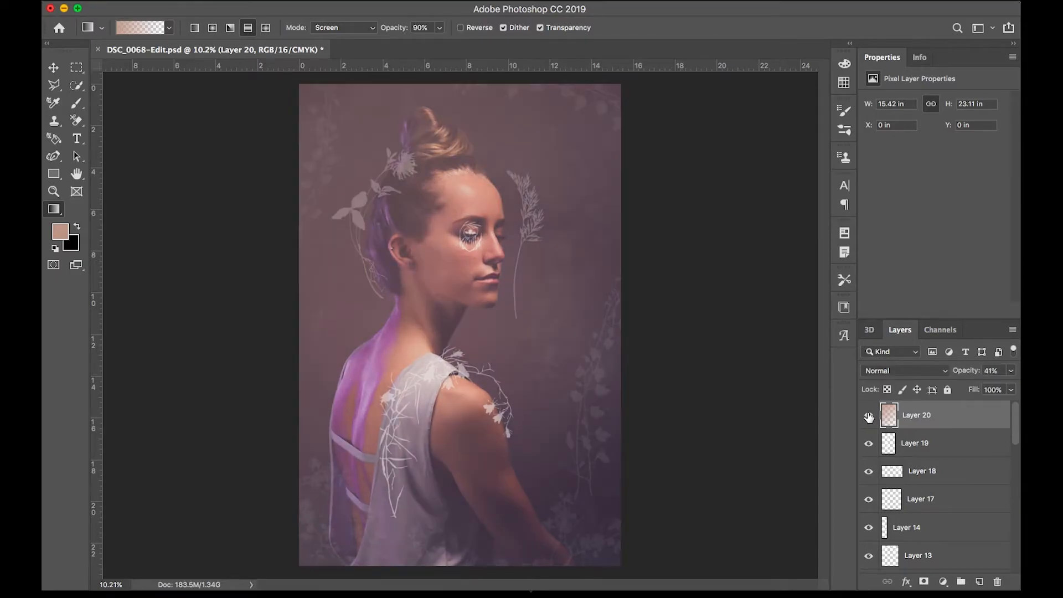
pyautogui.click(869, 416)
# Step: Add a new layer above Layer 20 and set the background colour to white
pyautogui.click(980, 581)
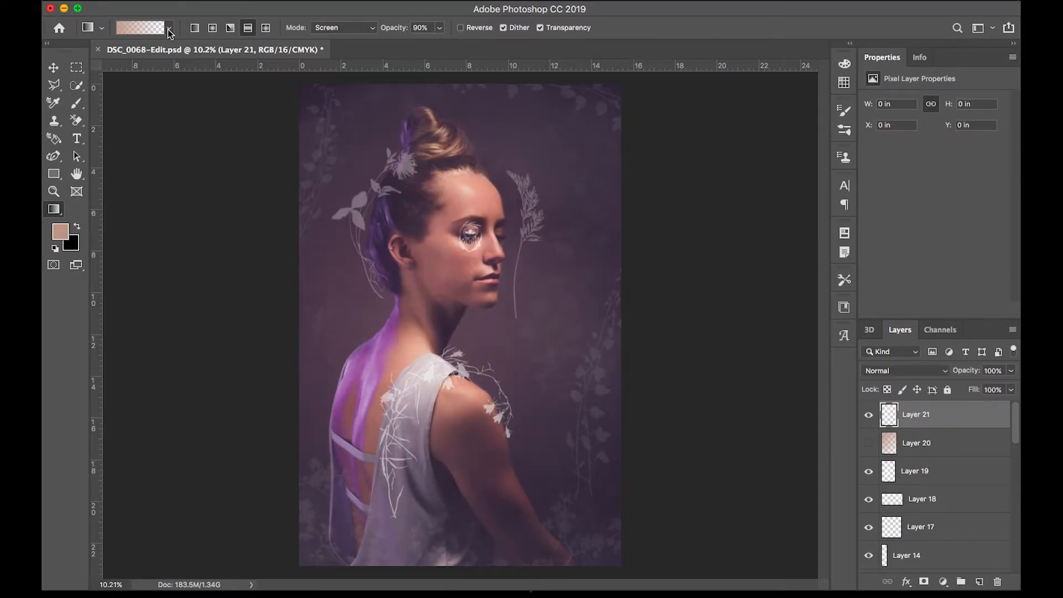
pyautogui.click(170, 34)
pyautogui.click(73, 247)
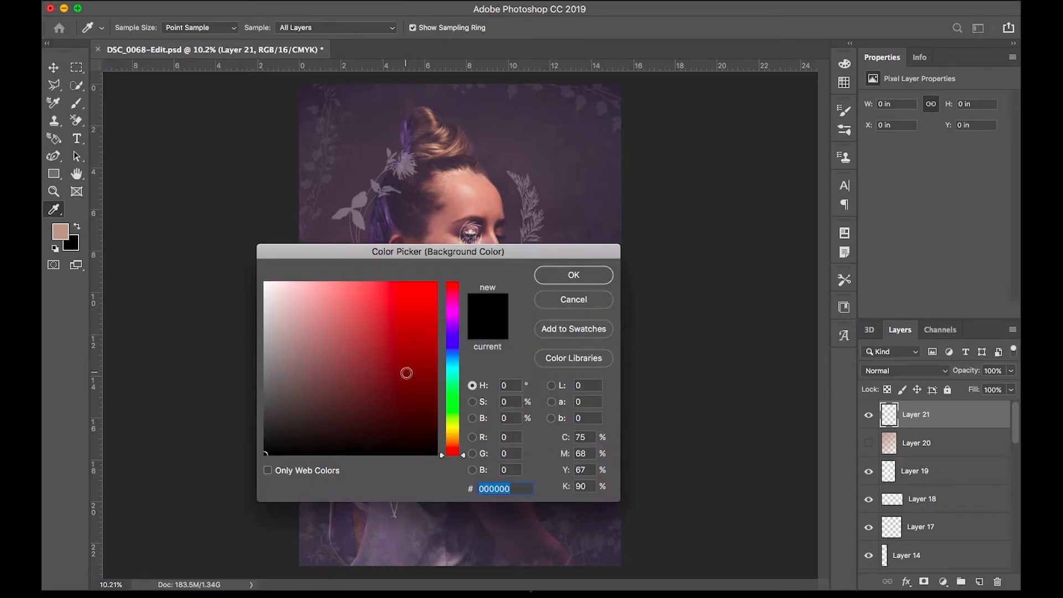
pyautogui.click(265, 282)
pyautogui.press('Return')
# Step: Draw a tan-to-white gradient on Layer 21 from the face to the lower-right corner and set its opacity to 43%
pyautogui.click(169, 29)
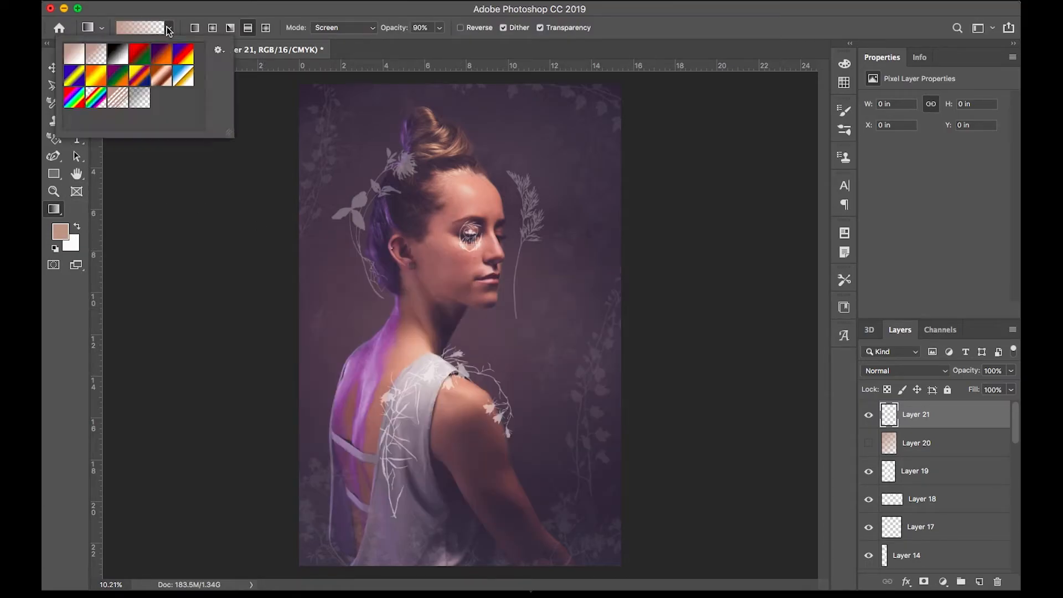
pyautogui.moveTo(417, 233); pyautogui.dragTo(621, 570)
pyautogui.moveTo(970, 376); pyautogui.dragTo(943, 363)
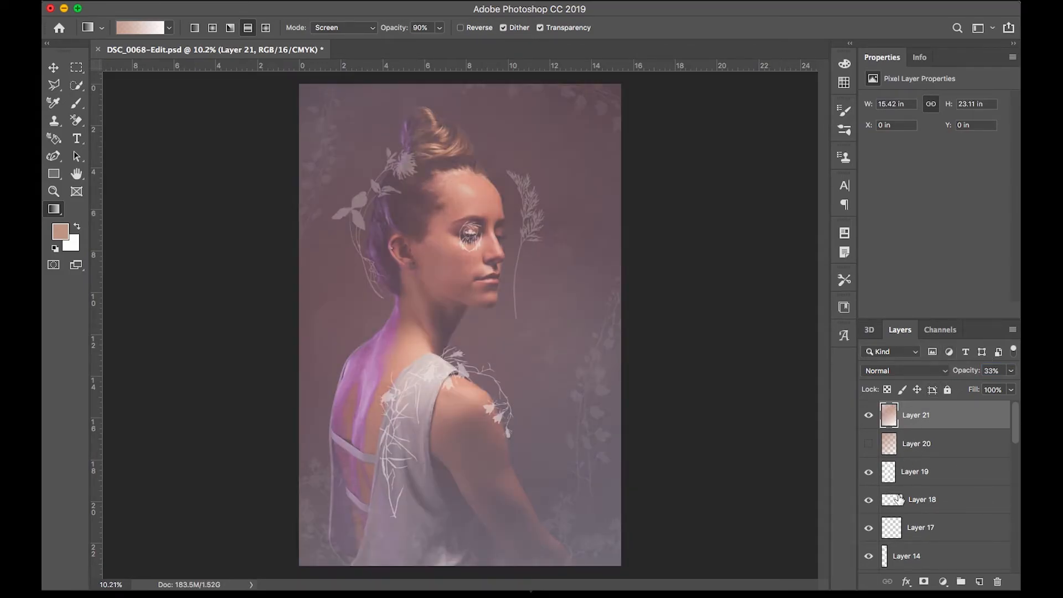
pyautogui.moveTo(978, 371); pyautogui.dragTo(989, 371)
# Step: Try Overlay and Soft Light blending on Layer 21, with the opacity at 60%
pyautogui.click(906, 370)
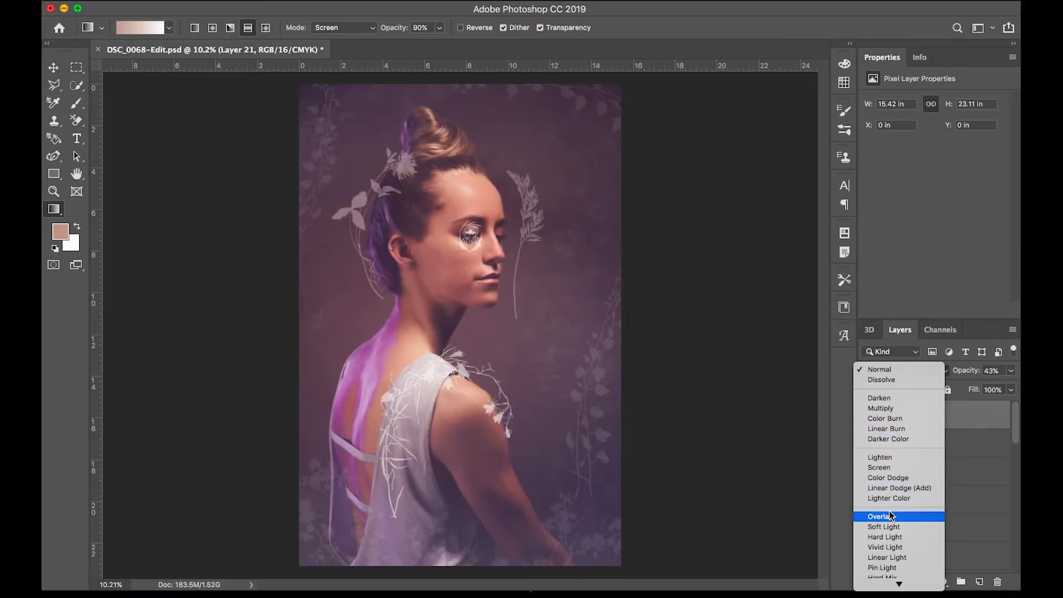
pyautogui.click(869, 518)
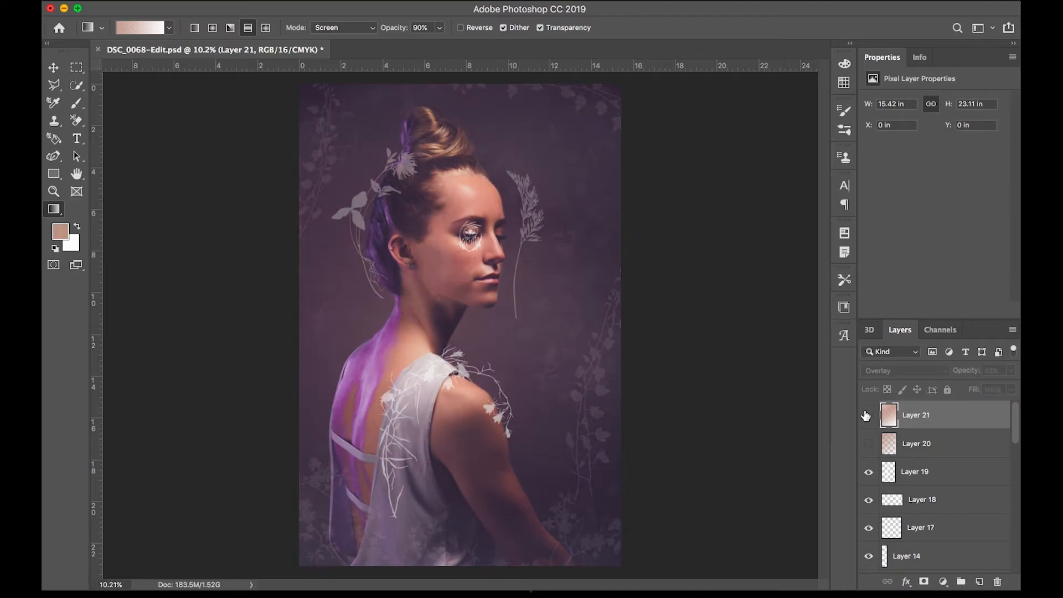
pyautogui.click(893, 371)
pyautogui.click(892, 380)
pyautogui.click(869, 415)
pyautogui.click(869, 414)
pyautogui.moveTo(968, 373); pyautogui.dragTo(977, 372)
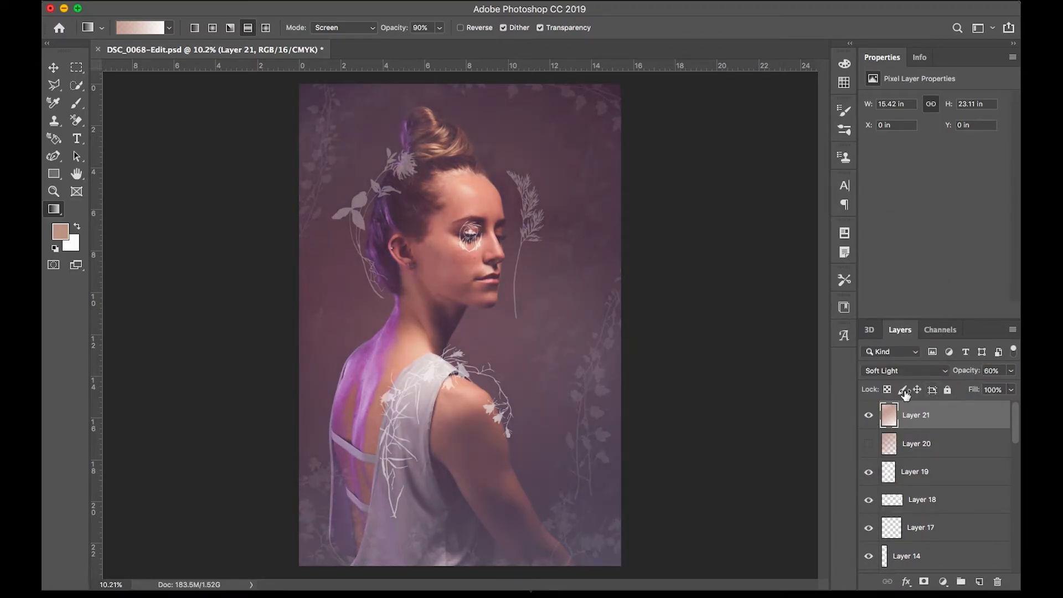
# Step: Try Hard Light on Layer 21, adjust its opacity to 64% and return to Soft Light
pyautogui.click(877, 376)
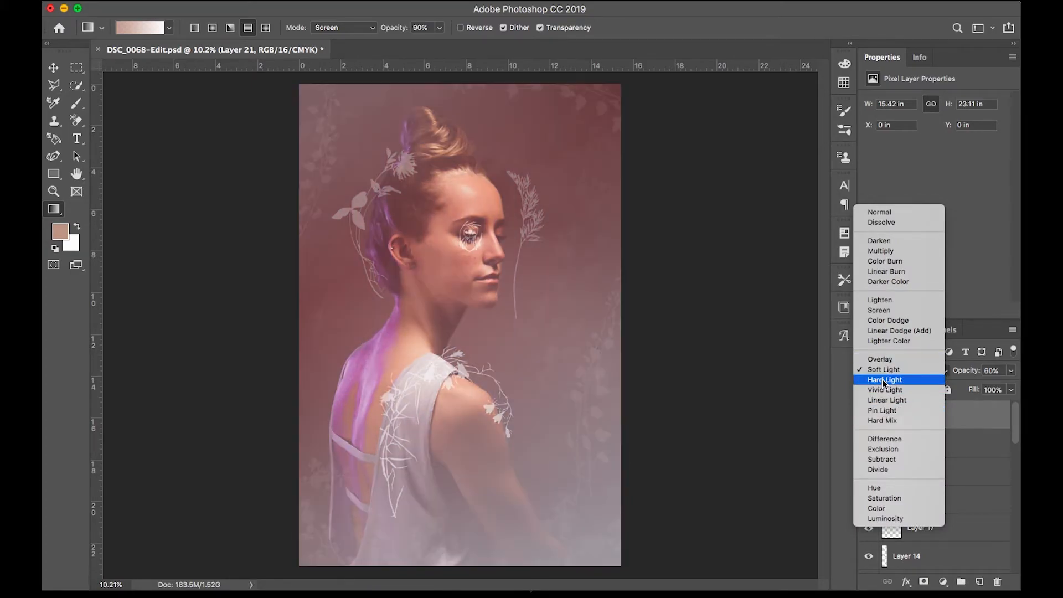
pyautogui.click(884, 380)
pyautogui.moveTo(954, 372); pyautogui.dragTo(983, 373)
pyautogui.click(895, 371)
pyautogui.click(886, 358)
# Step: Set Layer 21's blend mode to Hue at 100% opacity and compare the image with and without it
pyautogui.click(894, 370)
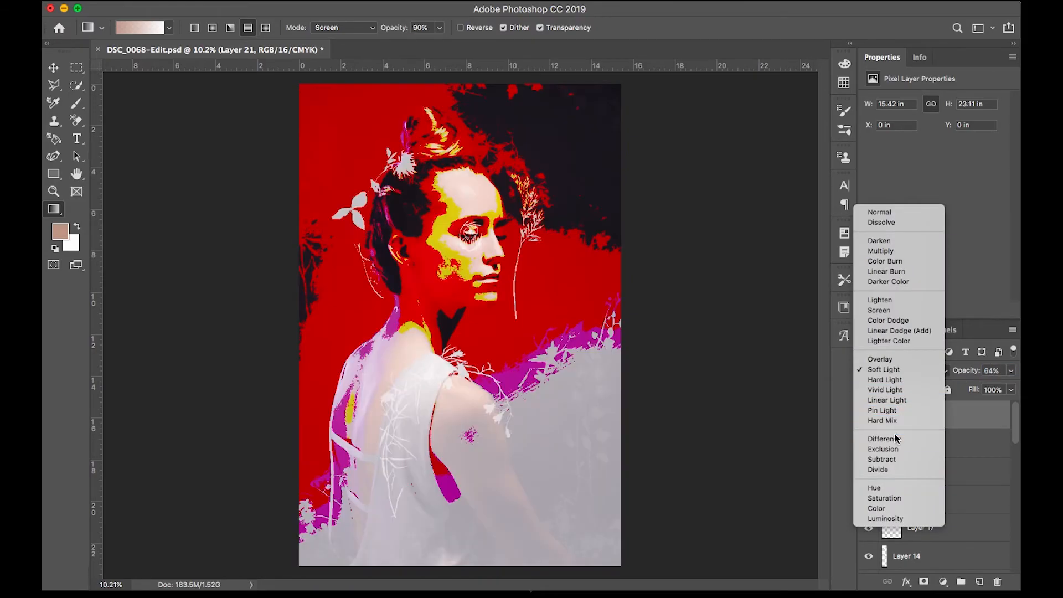
pyautogui.click(888, 487)
pyautogui.moveTo(963, 371); pyautogui.dragTo(937, 370)
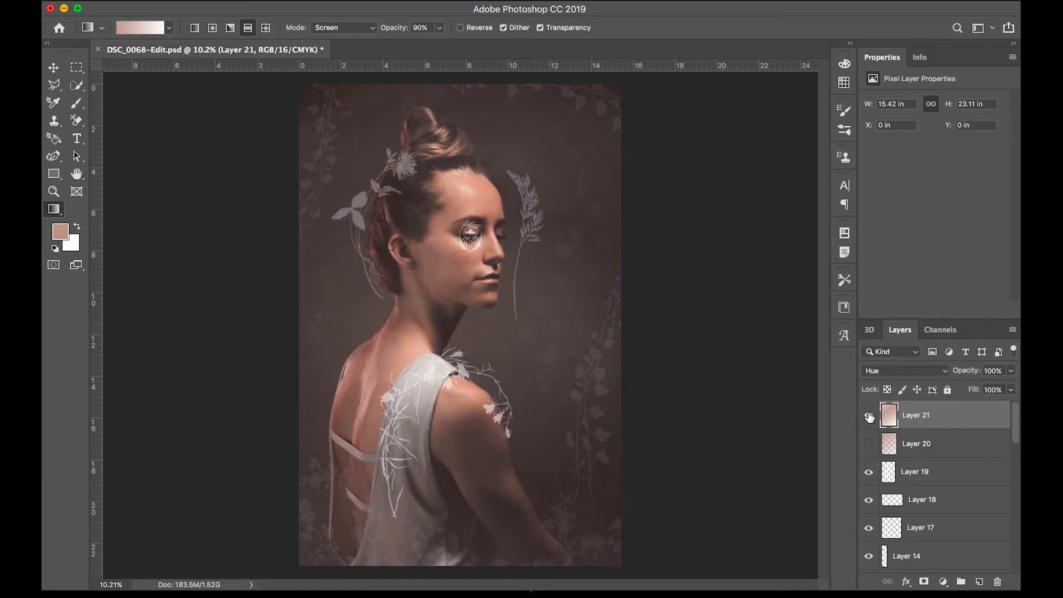
pyautogui.click(869, 417)
pyautogui.click(870, 417)
# Step: Add a Curves adjustment layer with a gentle S-curve, mapping input 31 to output 23 and raising the highlights
pyautogui.click(944, 582)
pyautogui.click(949, 387)
pyautogui.click(910, 226)
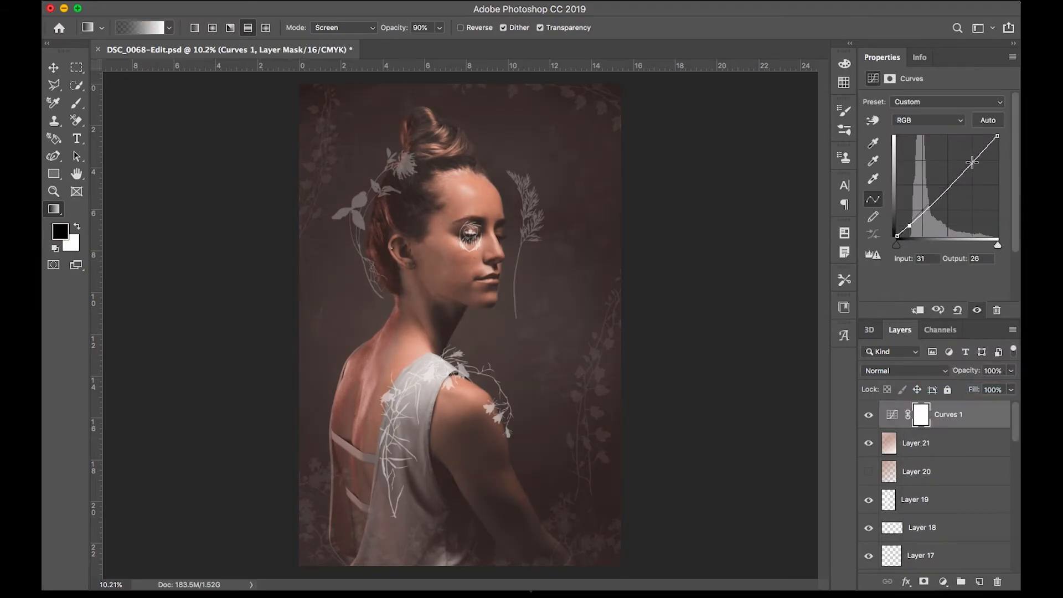
pyautogui.moveTo(973, 160); pyautogui.dragTo(971, 157)
pyautogui.moveTo(910, 225); pyautogui.dragTo(911, 227)
# Step: Lower the Curves layer's opacity to 80% and compare the image with and without the adjustment
pyautogui.click(977, 310)
pyautogui.click(976, 310)
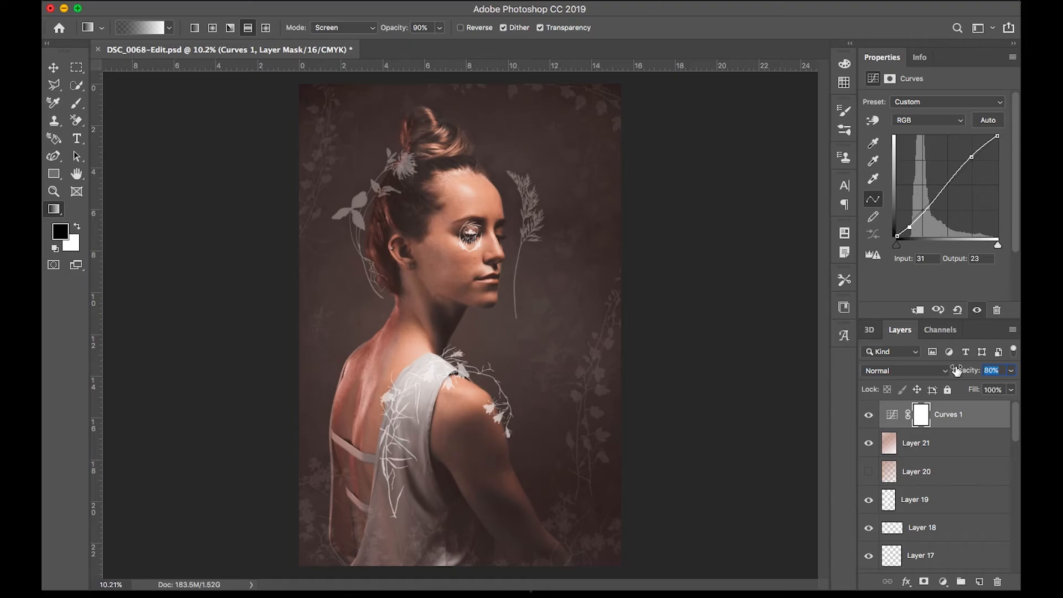
pyautogui.click(869, 415)
pyautogui.click(868, 416)
pyautogui.click(869, 416)
pyautogui.click(868, 416)
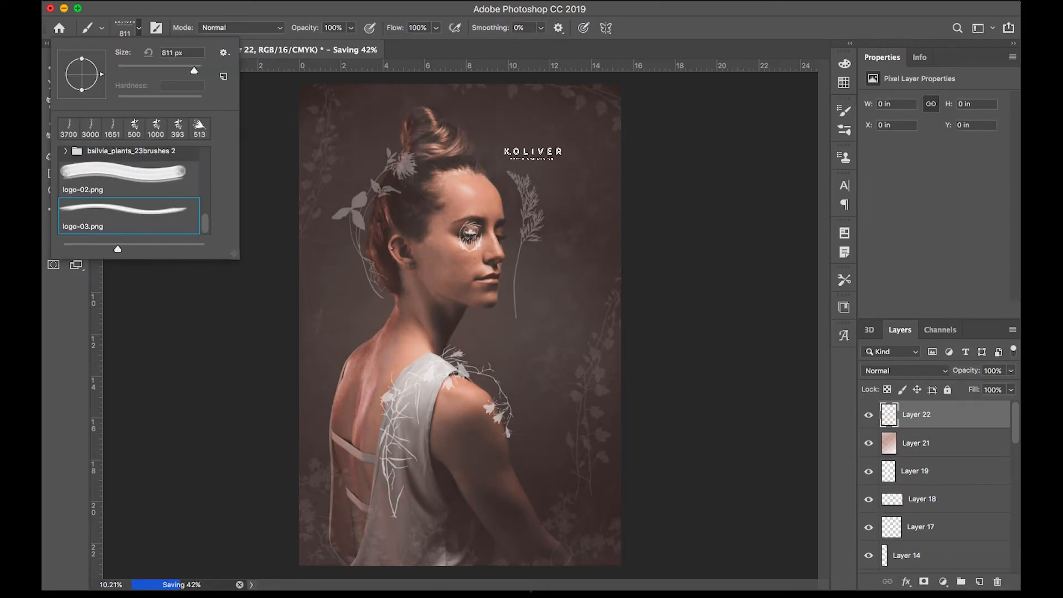
# Step: Stamp the white KOLIVER logo on Layer 22 in the portrait's upper-right area, using the logo-03.png brush at 1000 px
pyautogui.press('super+z')
pyautogui.press(']')
pyautogui.press(']')
pyautogui.press('x')
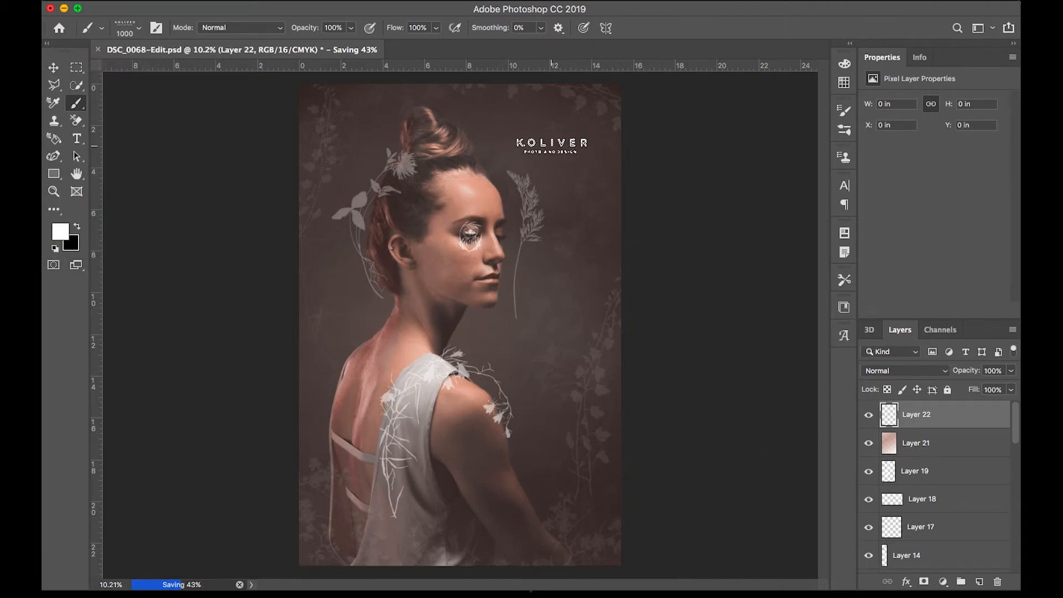
pyautogui.click(540, 139)
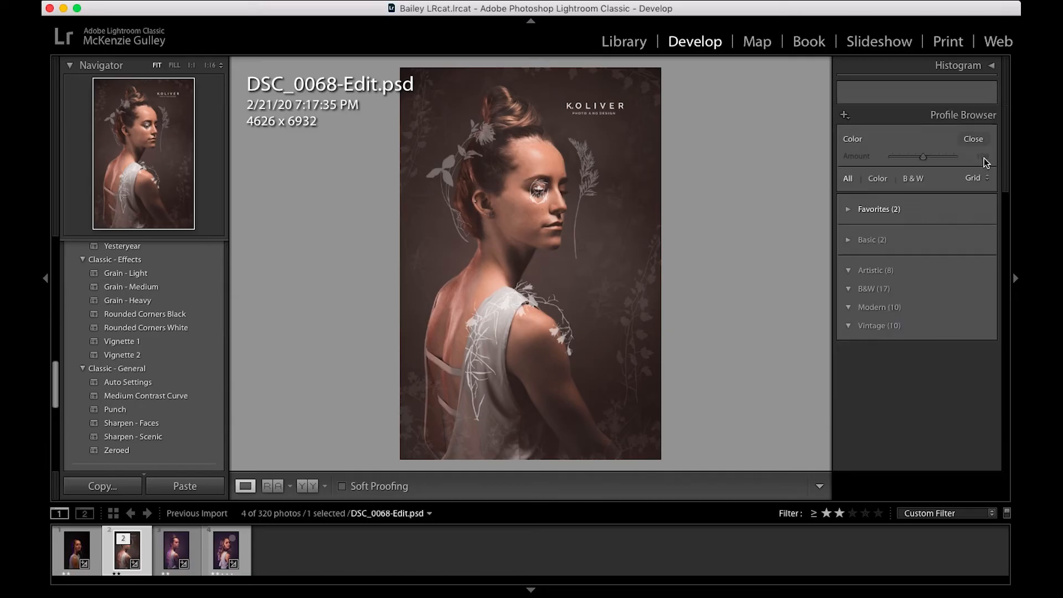
# Step: In Lightroom Classic, apply the Modern 07 profile to DSC_0068-Edit.psd with an amount of 108
pyautogui.click(908, 249)
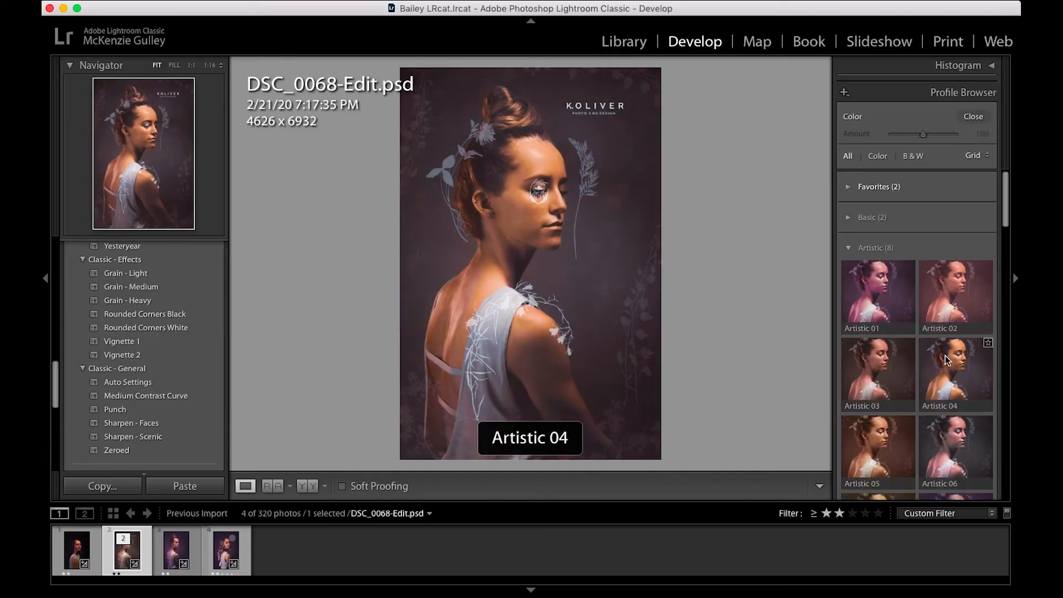
pyautogui.scroll(-5, 953, 285)
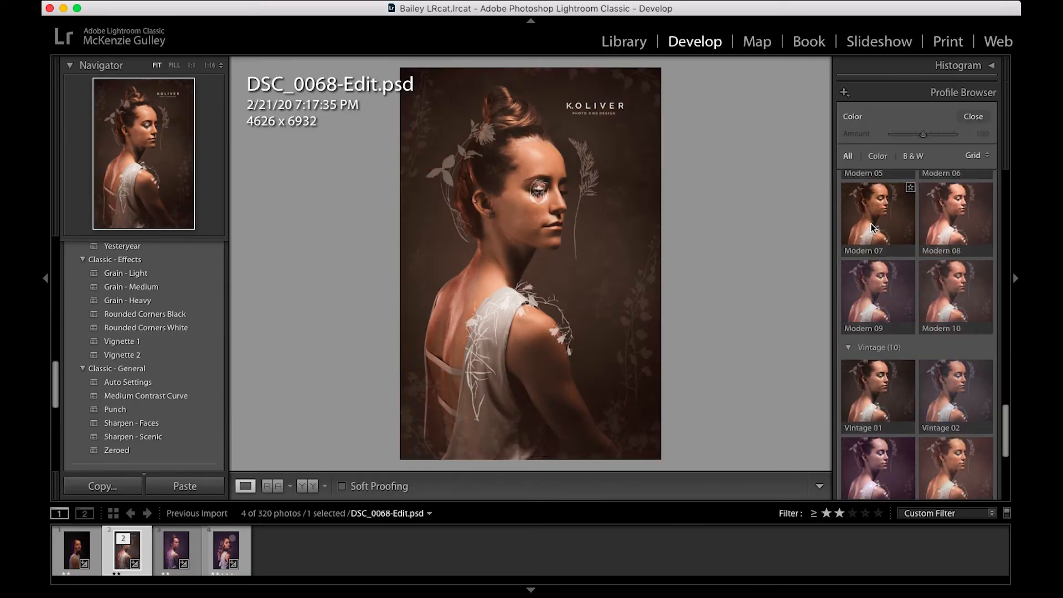
pyautogui.click(871, 227)
pyautogui.moveTo(905, 135); pyautogui.dragTo(914, 137)
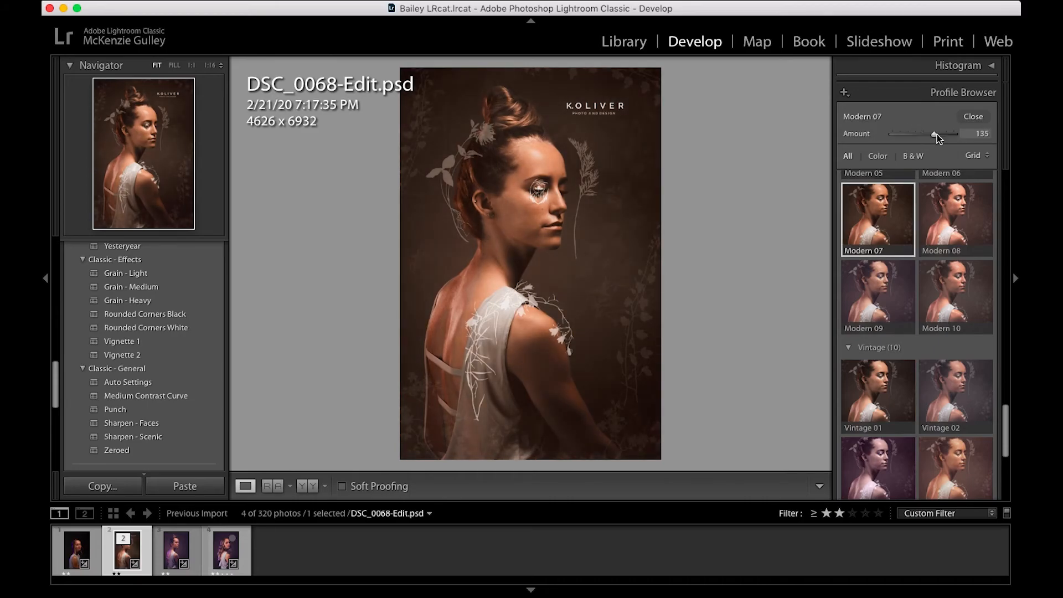
pyautogui.click(547, 192)
pyautogui.click(546, 192)
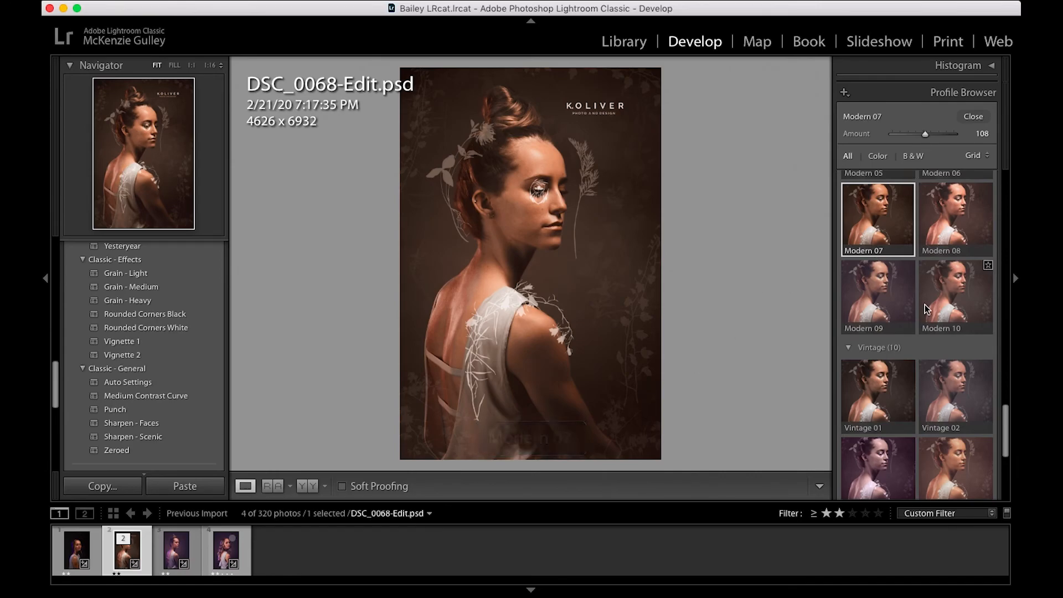
pyautogui.scroll(-1, 982, 188)
pyautogui.click(975, 117)
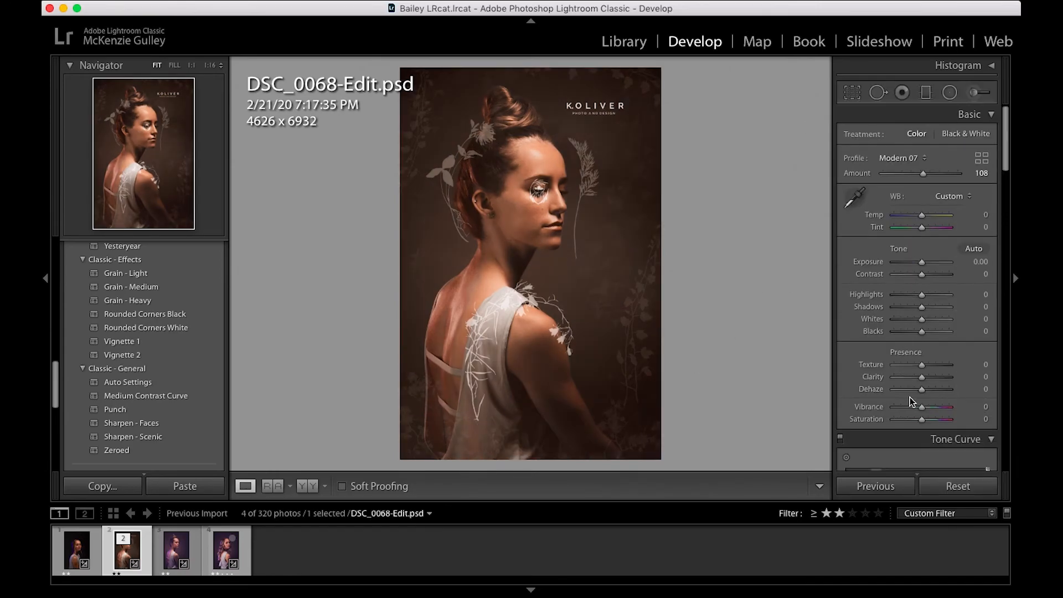
# Step: Set Texture to -17 and Vibrance to -7, comparing the photo before and after the edits
pyautogui.doubleClick(912, 419)
pyautogui.press('\\')
pyautogui.press('\\')
pyautogui.press('\\')
pyautogui.press('\\')
# Step: Try a post-crop vignetting amount of -7 on the photo
pyautogui.scroll(-15, 880, 364)
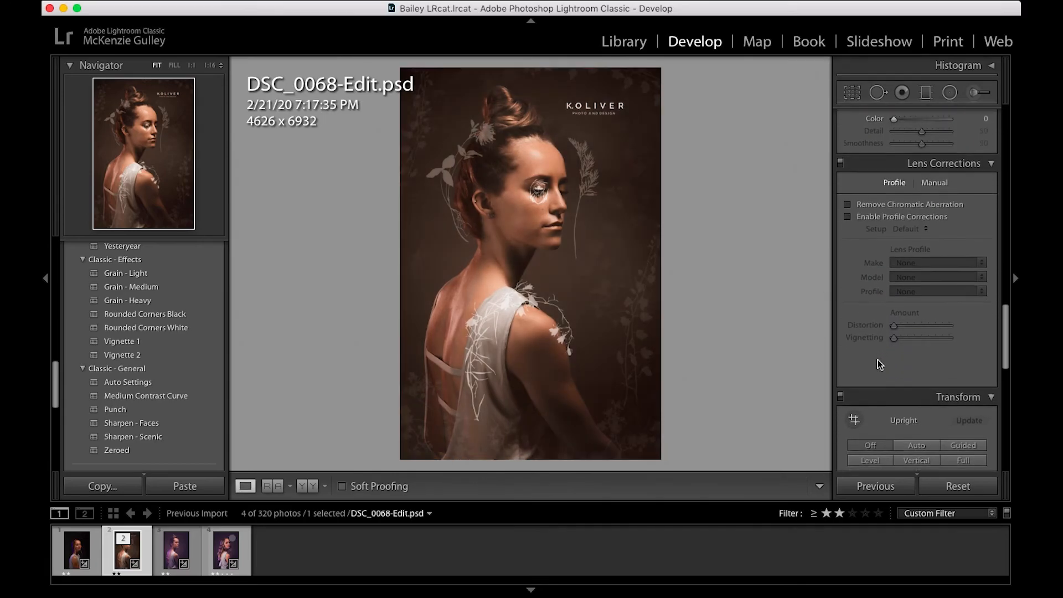
pyautogui.scroll(-10, 857, 305)
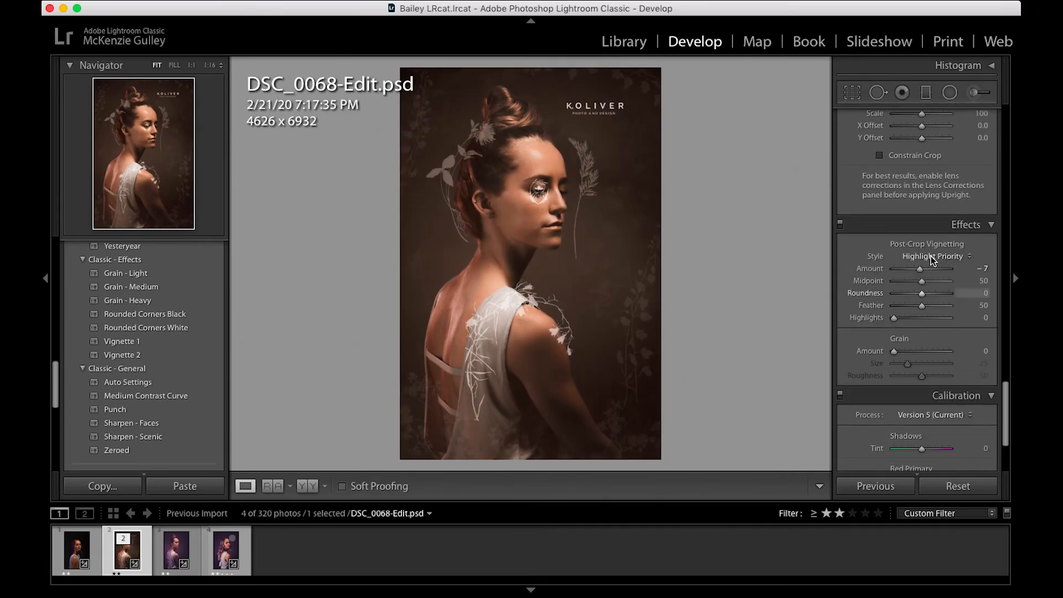
pyautogui.scroll(20, 920, 274)
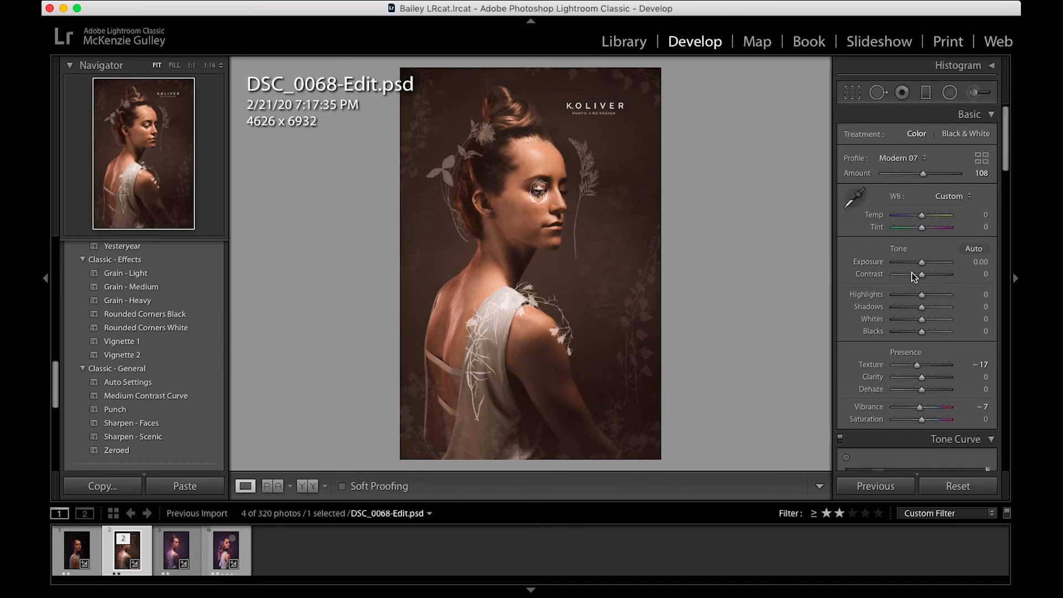
# Step: Set Contrast to -26 and compare the photo with Blacks at +27 before resetting Blacks to 0
pyautogui.doubleClick(912, 276)
pyautogui.doubleClick(930, 391)
pyautogui.scroll(-3, 930, 332)
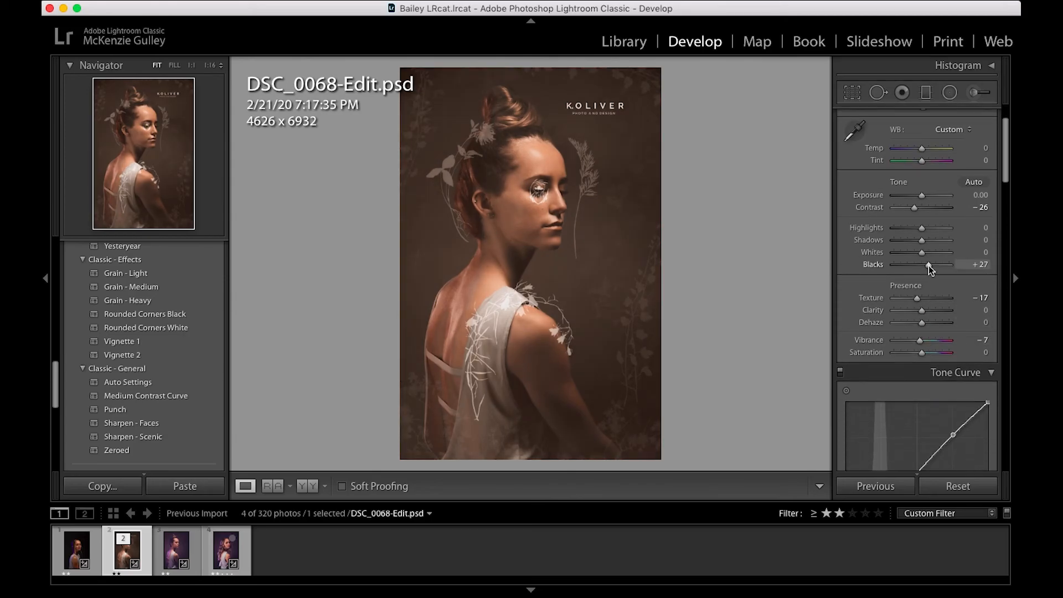
pyautogui.press('\\')
pyautogui.press('\\')
pyautogui.scroll(3, 915, 277)
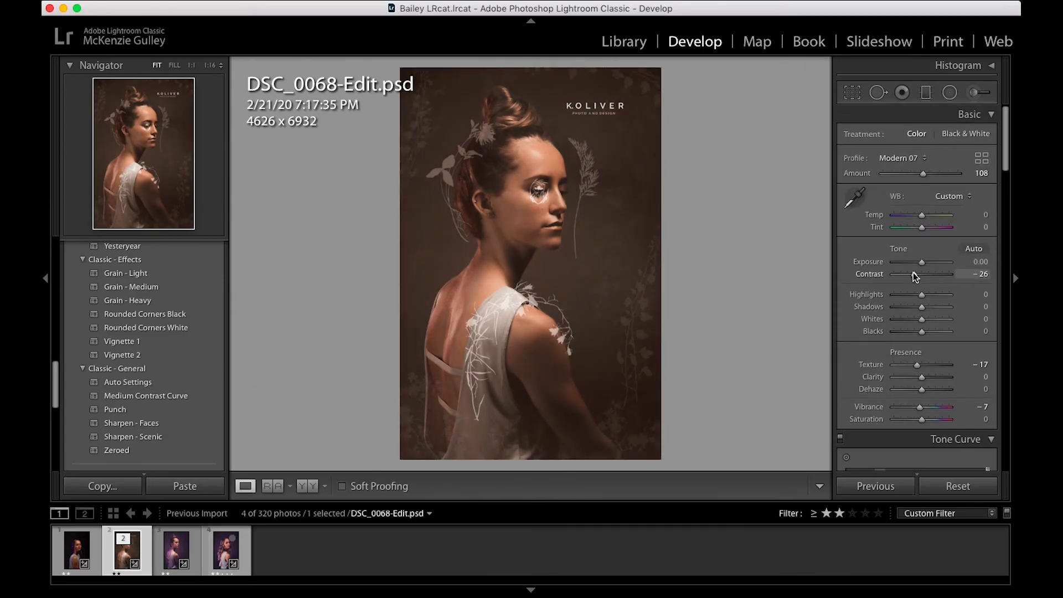
# Step: Try a post-crop vignetting amount of -10 and reset it to 0
pyautogui.scroll(-15, 920, 279)
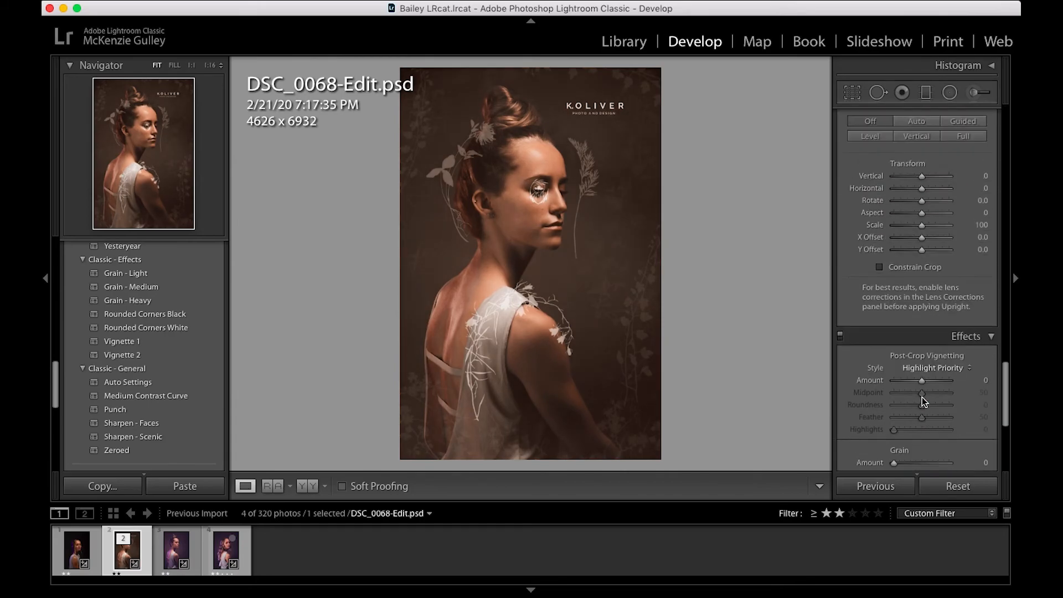
pyautogui.moveTo(922, 142); pyautogui.dragTo(918, 142)
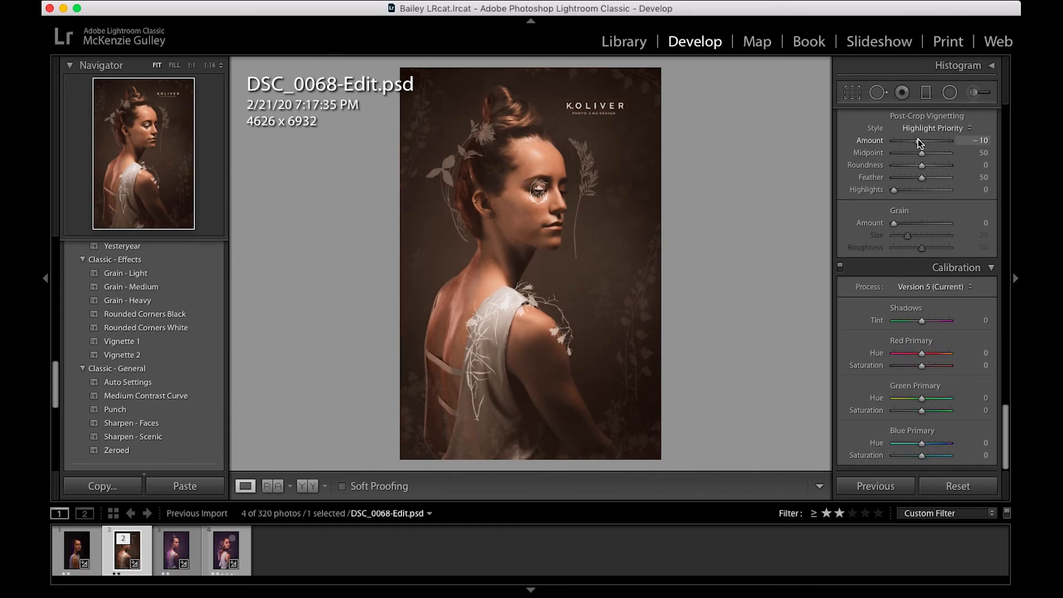
pyautogui.doubleClick(919, 142)
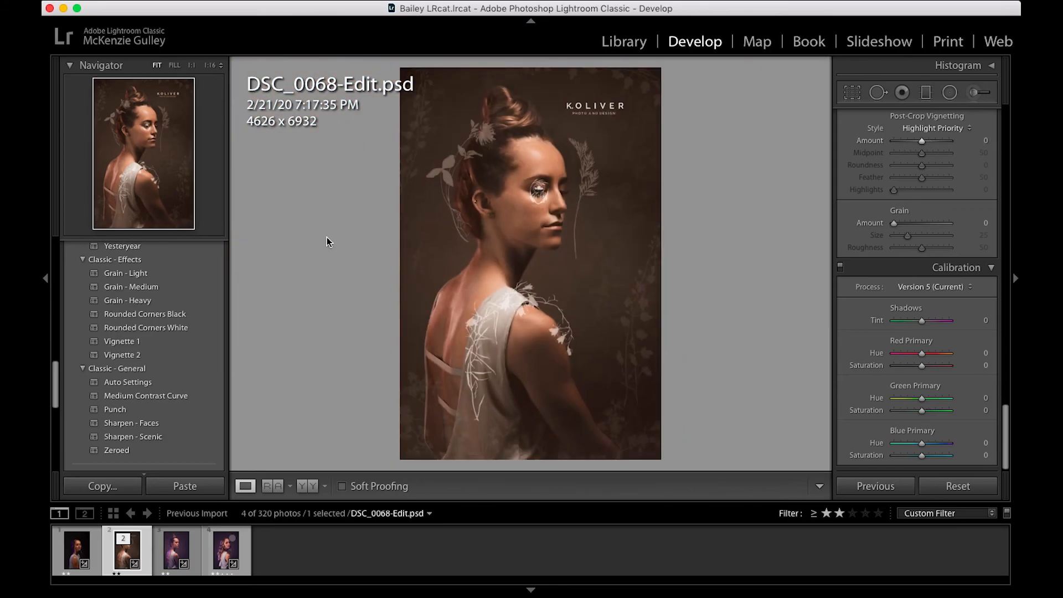
pyautogui.click(127, 546)
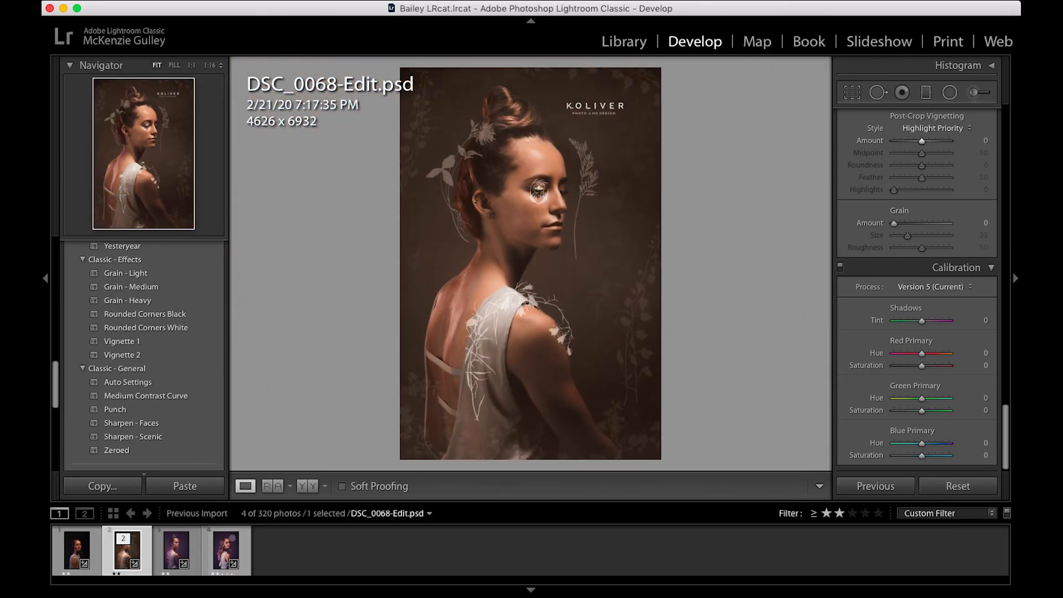